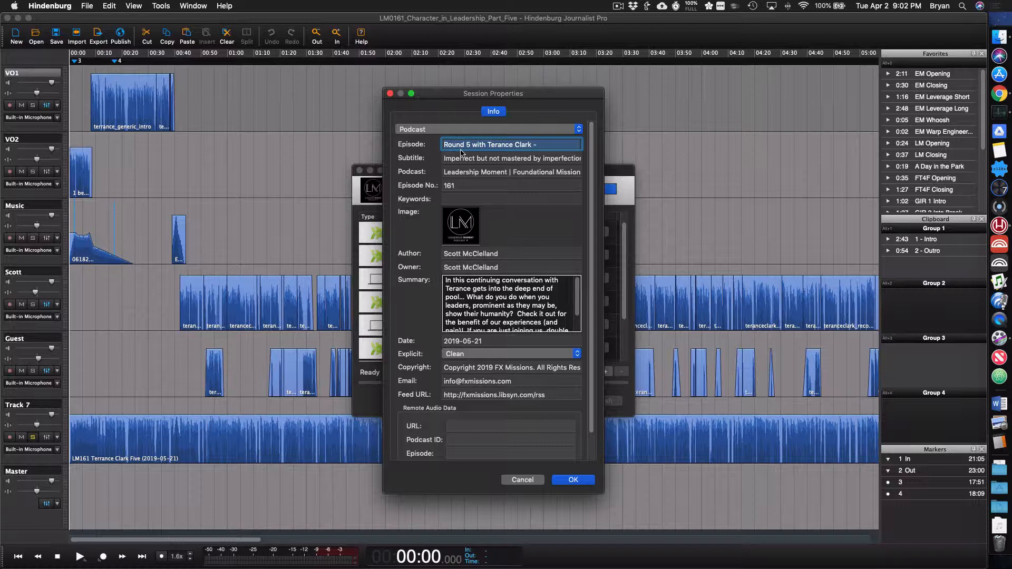
# Accept the session properties, then check the publish types available for a new publish target without adding one
pyautogui.click(588, 479)
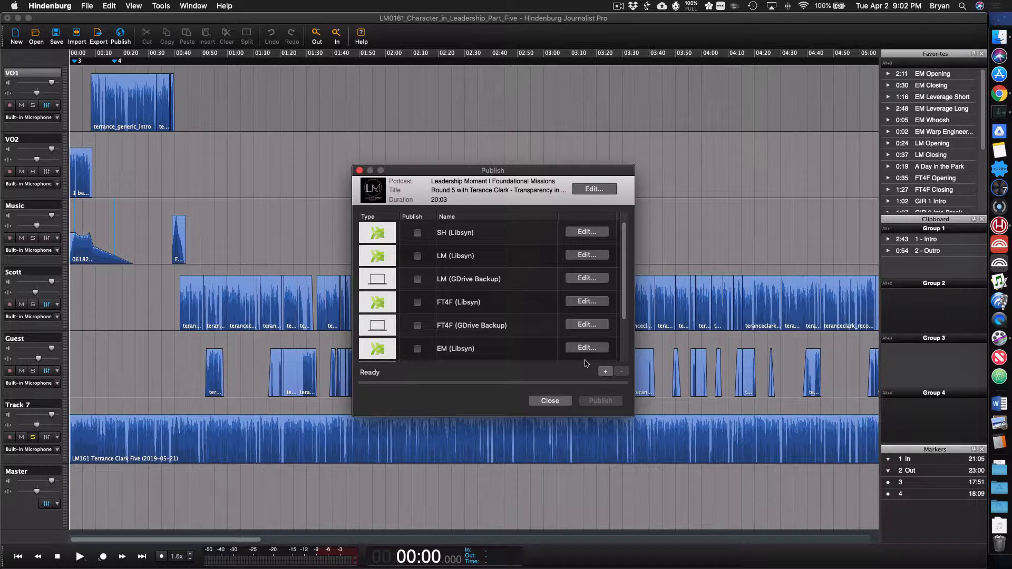
pyautogui.click(605, 371)
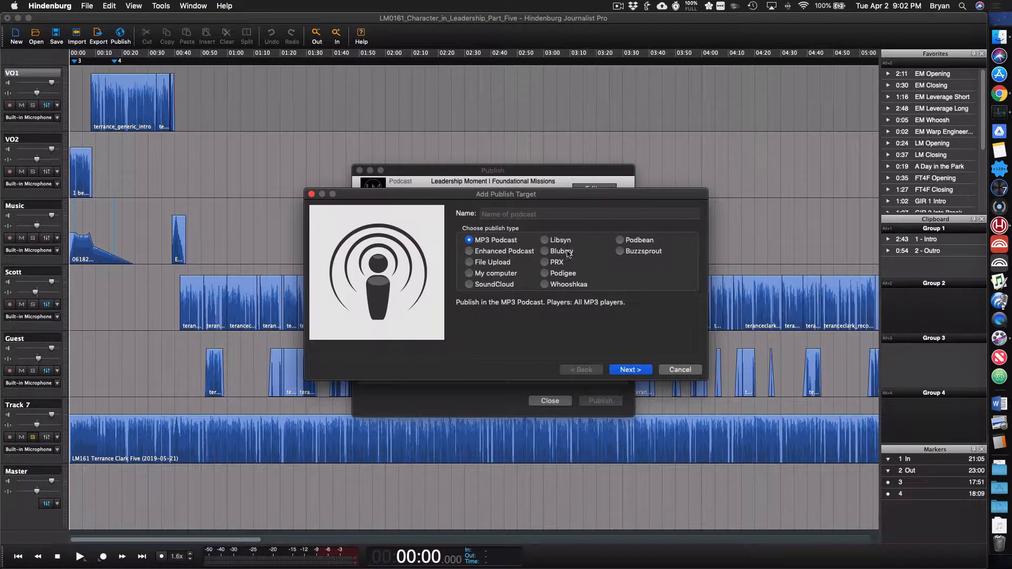
pyautogui.click(681, 370)
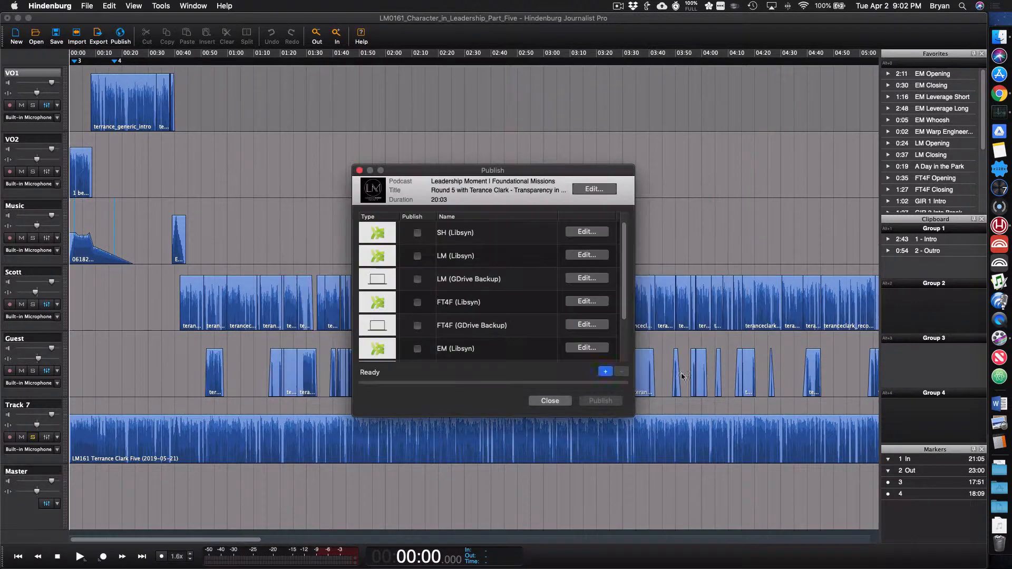
# Mark the LM (Libsyn) target for publishing and check its configuration without changing it
pyautogui.scroll(1, 453, 266)
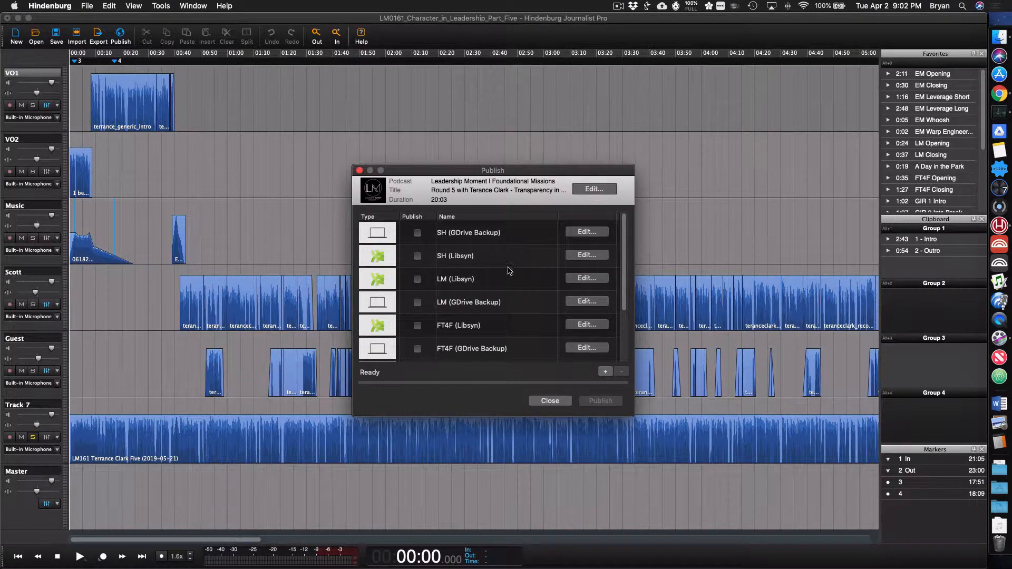
pyautogui.click(417, 280)
pyautogui.click(583, 281)
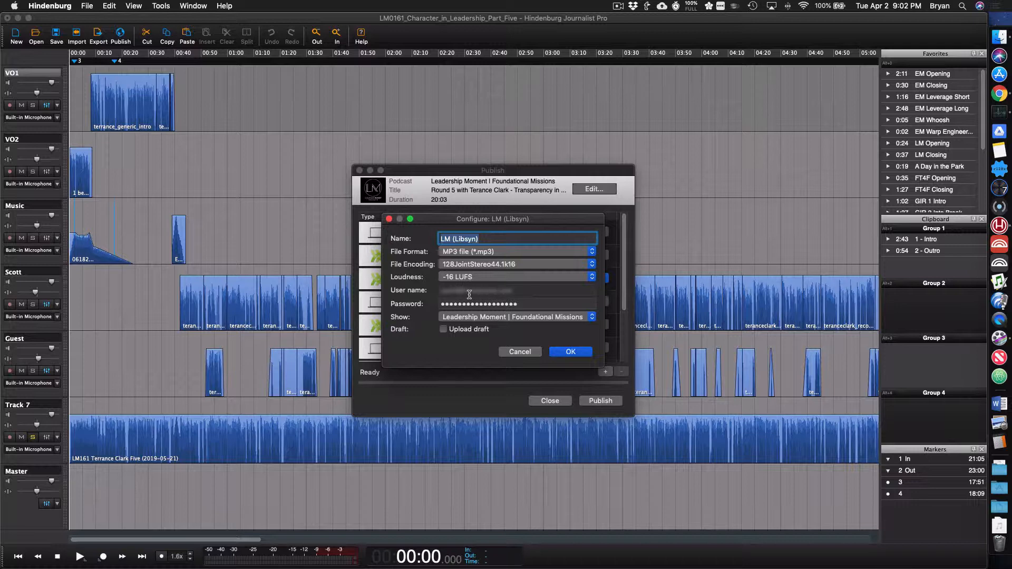
pyautogui.click(522, 352)
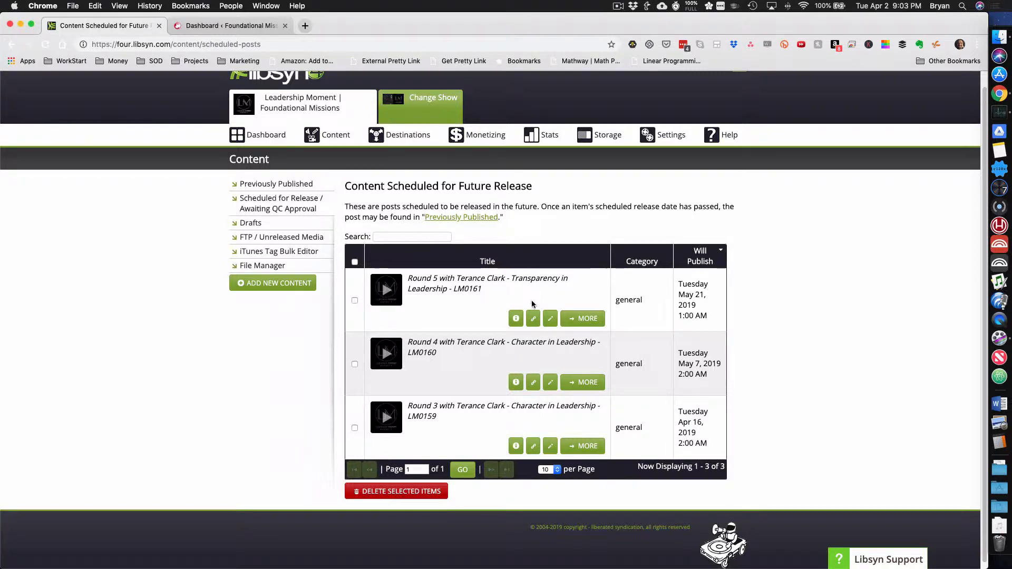
# Open scheduled episode LM0161 for editing in Libsyn and review its details, including the permalink options
pyautogui.click(554, 324)
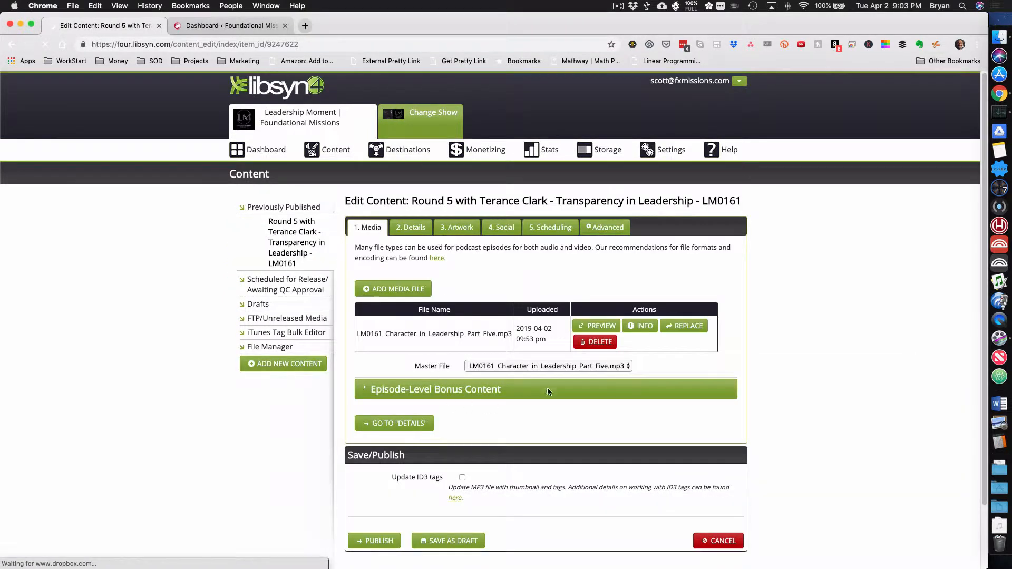
pyautogui.click(412, 231)
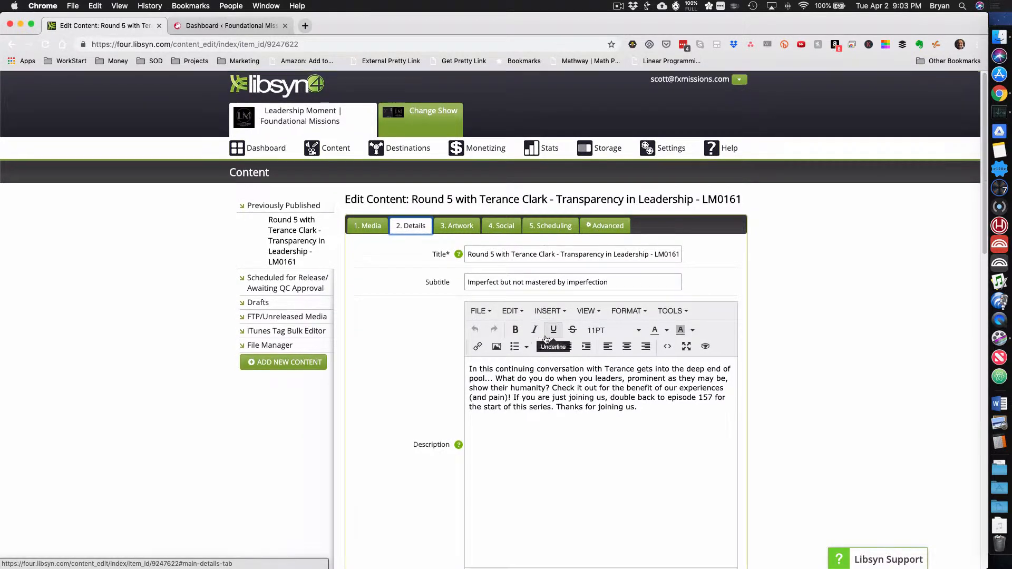
pyautogui.scroll(-2, 546, 336)
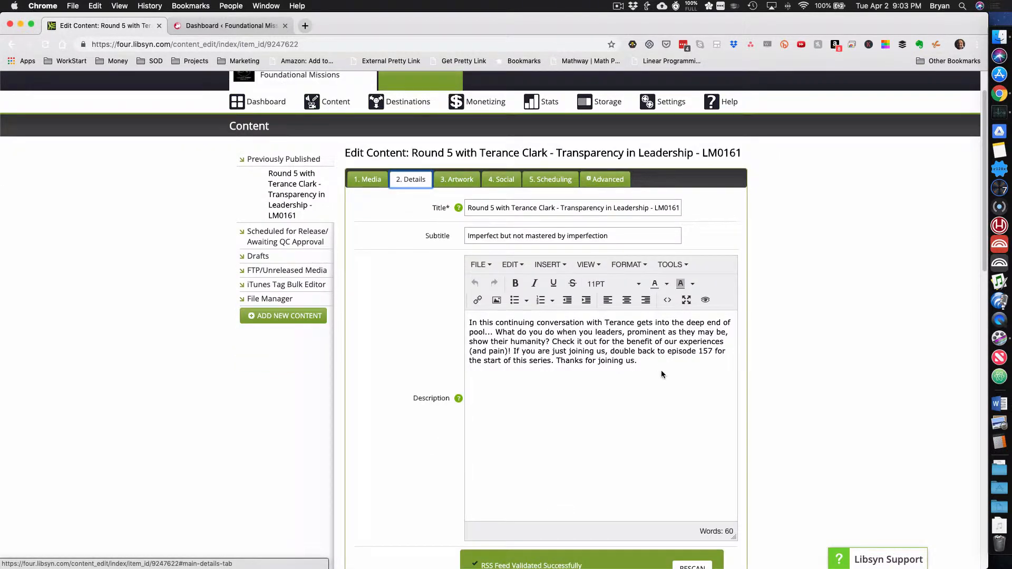
pyautogui.scroll(-12, 733, 371)
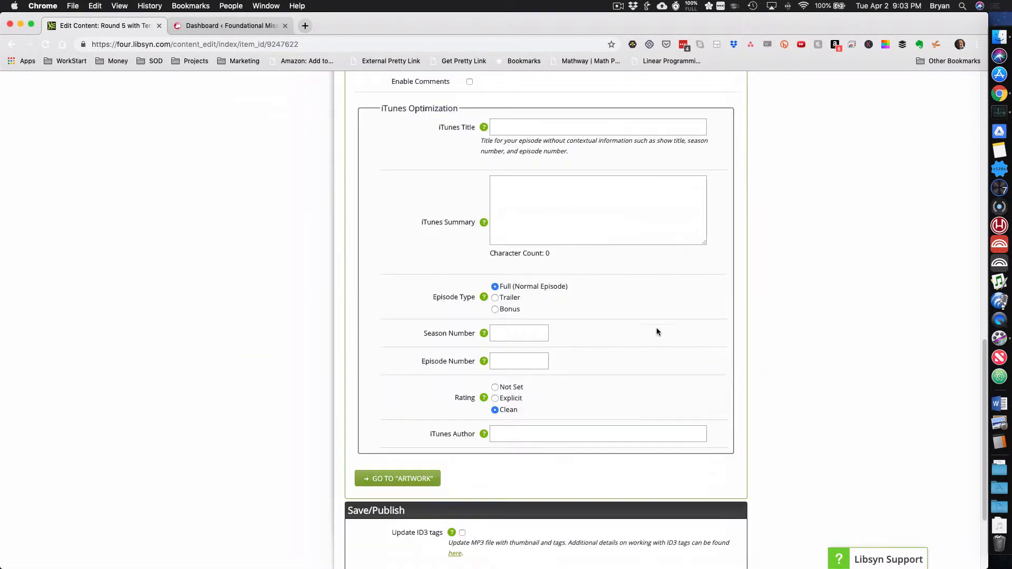
pyautogui.scroll(5, 657, 329)
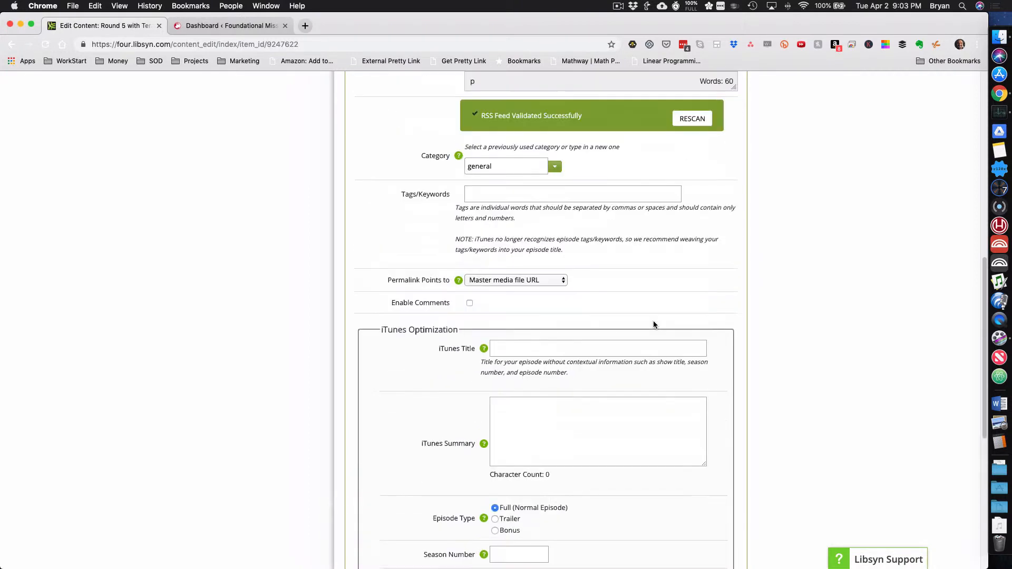
pyautogui.click(514, 281)
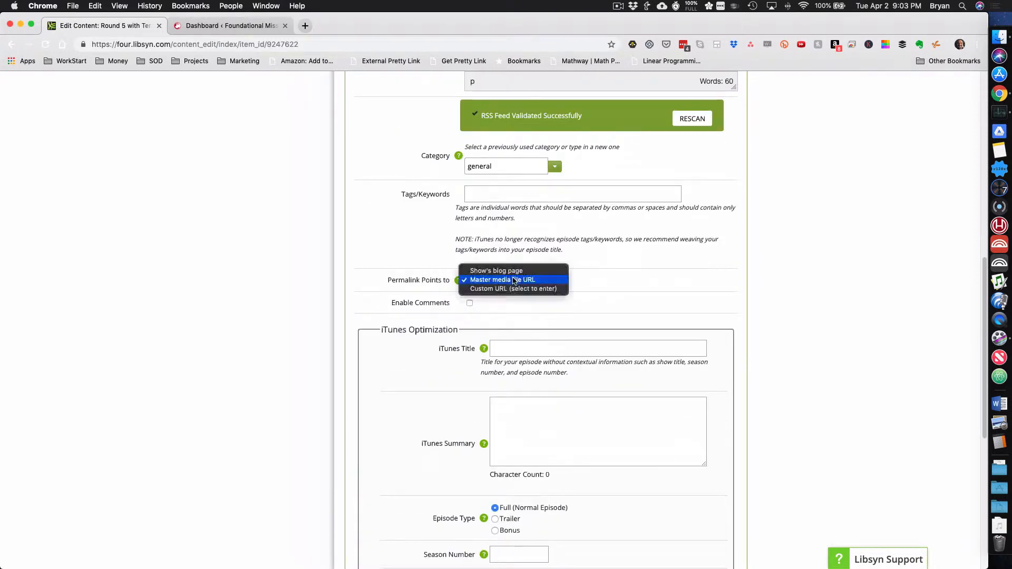
pyautogui.click(583, 284)
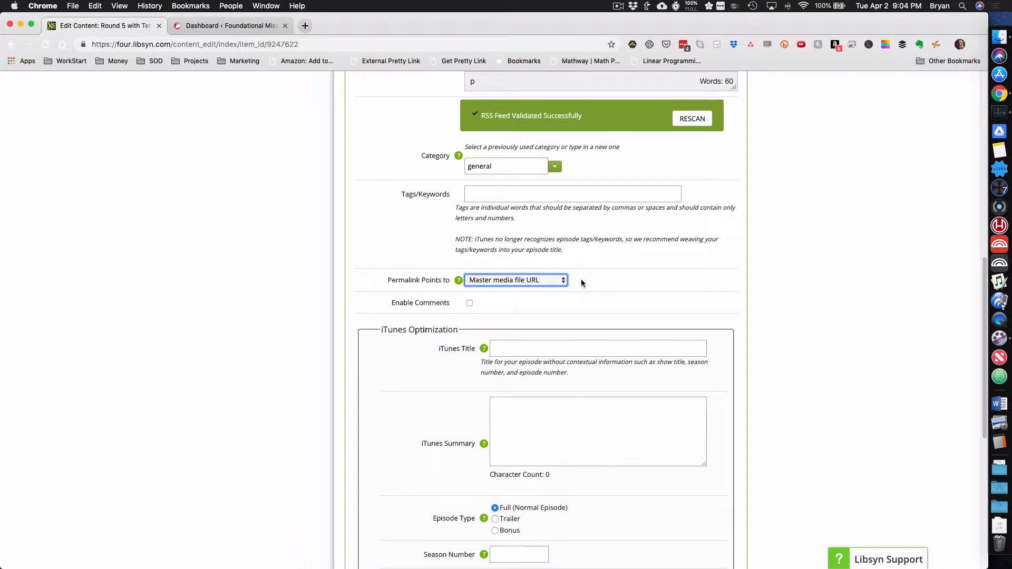
# Review the episode's iTunes, artwork, social and scheduling settings, and leave the edit without saving
pyautogui.scroll(-3, 581, 351)
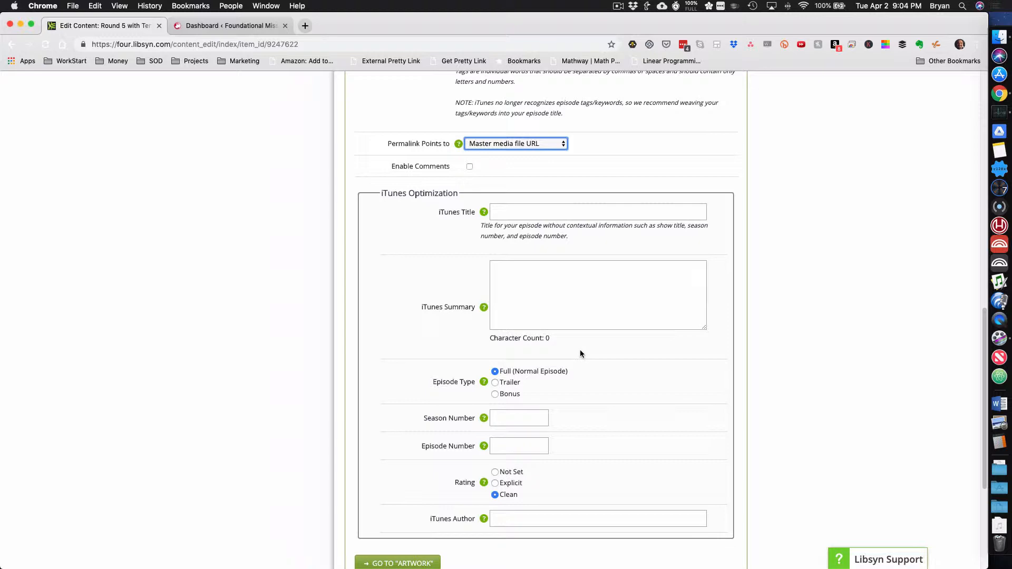
pyautogui.scroll(-3, 580, 354)
pyautogui.click(399, 426)
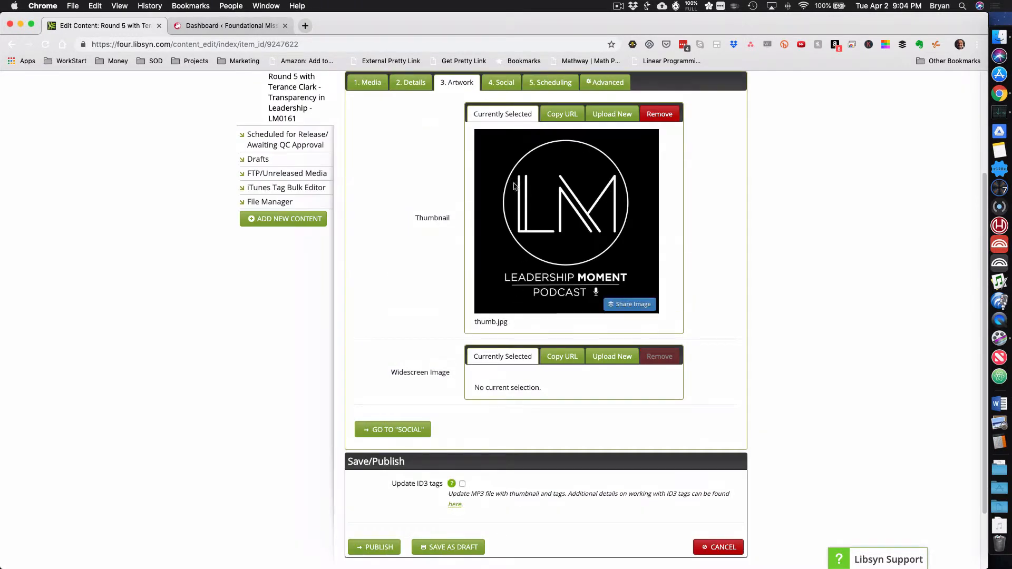
pyautogui.click(505, 84)
pyautogui.scroll(1, 505, 85)
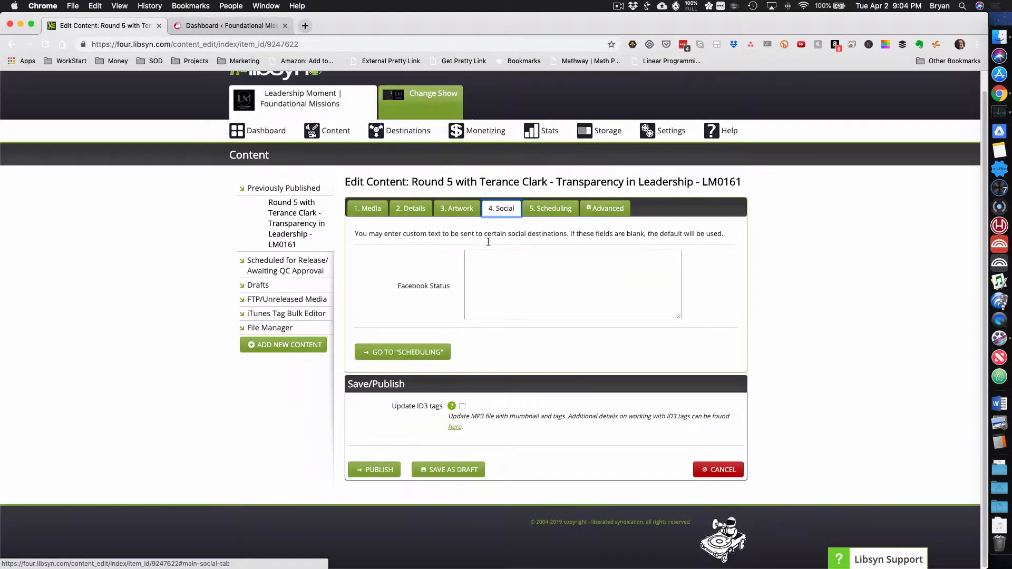
pyautogui.click(550, 194)
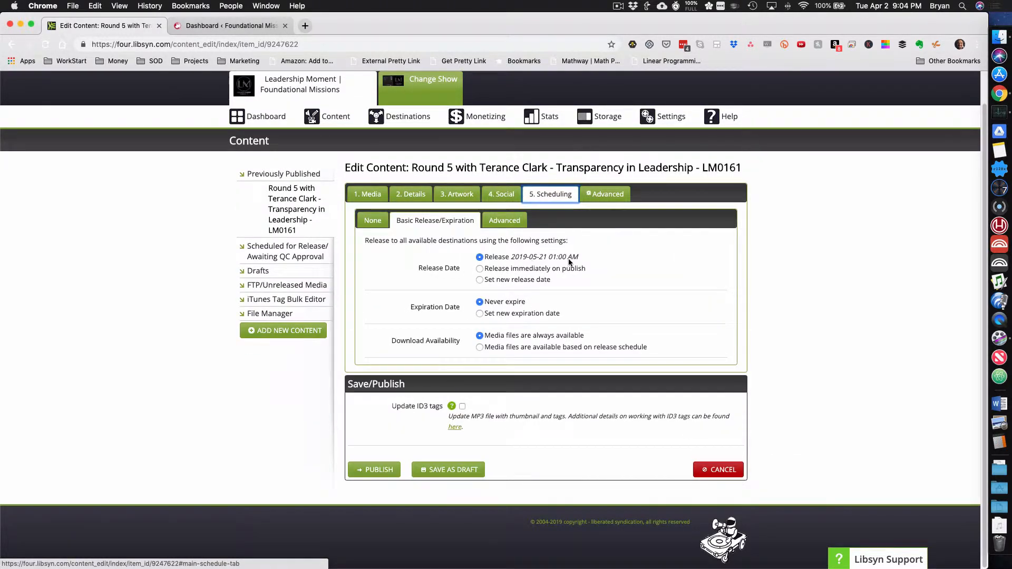
pyautogui.click(721, 470)
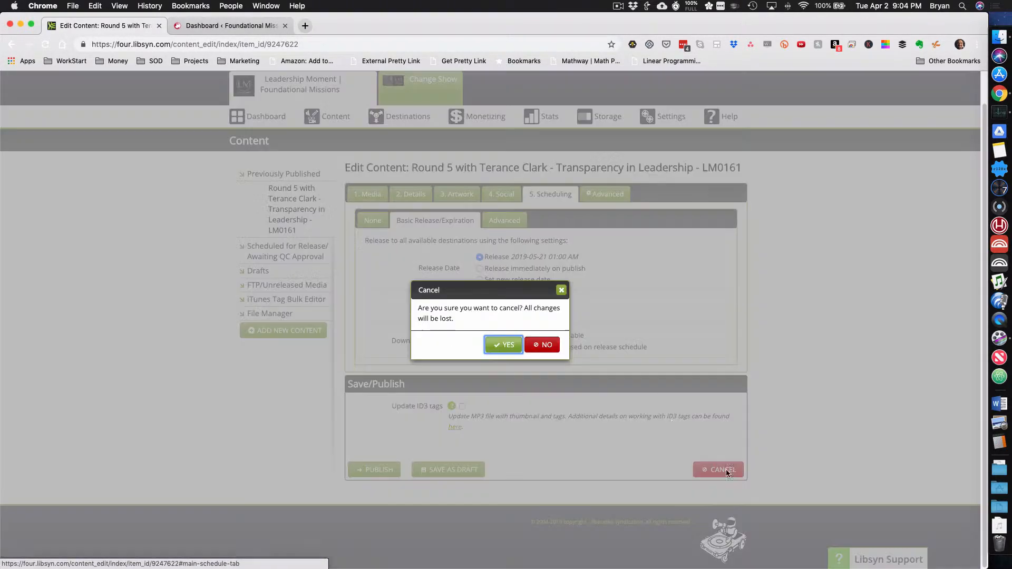
pyautogui.click(502, 346)
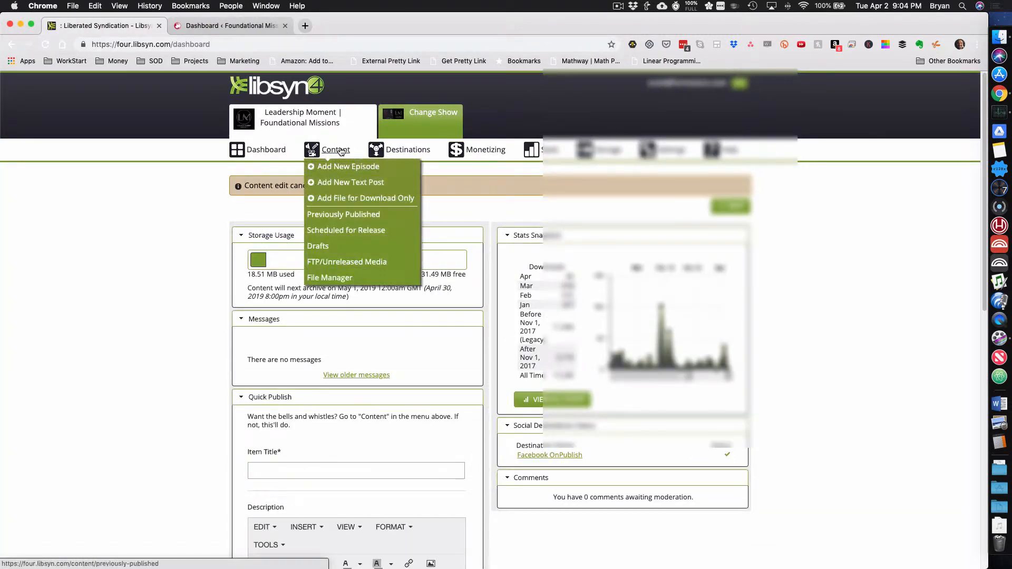
# Bring up the previously published content and then the content scheduled for release in Libsyn
pyautogui.moveTo(336, 150)
pyautogui.click(341, 220)
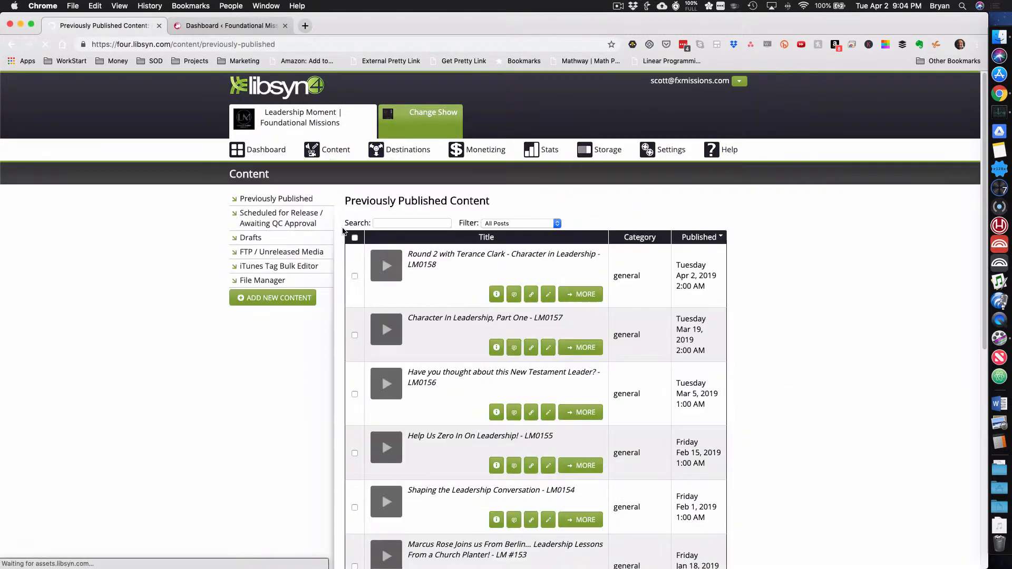
pyautogui.click(292, 226)
# Switch to the Foundational Missions WordPress dashboard and open the Libsyn Publisher Hub's content page
pyautogui.click(209, 26)
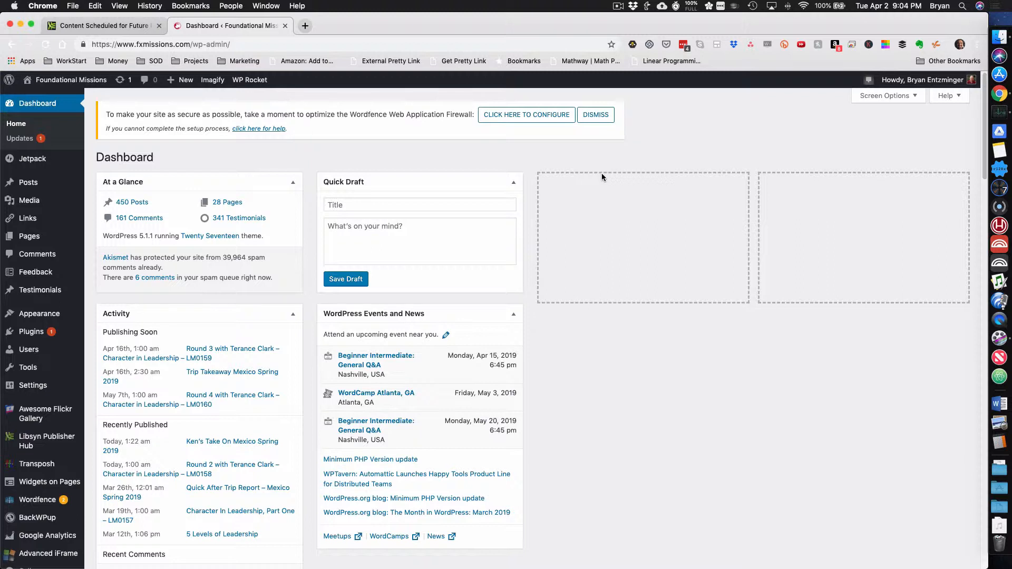
pyautogui.moveTo(184, 83)
pyautogui.moveTo(64, 441)
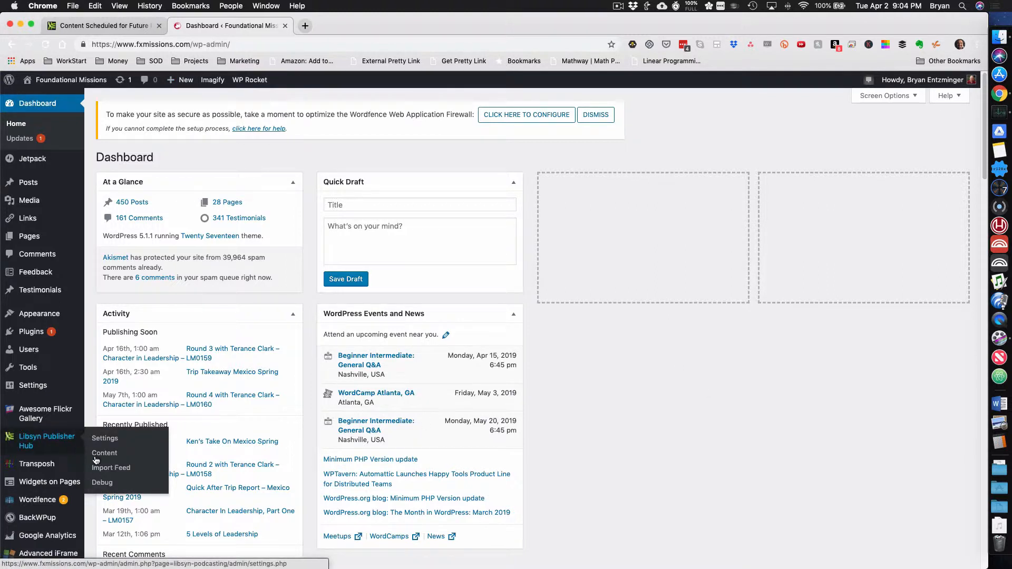
pyautogui.click(114, 454)
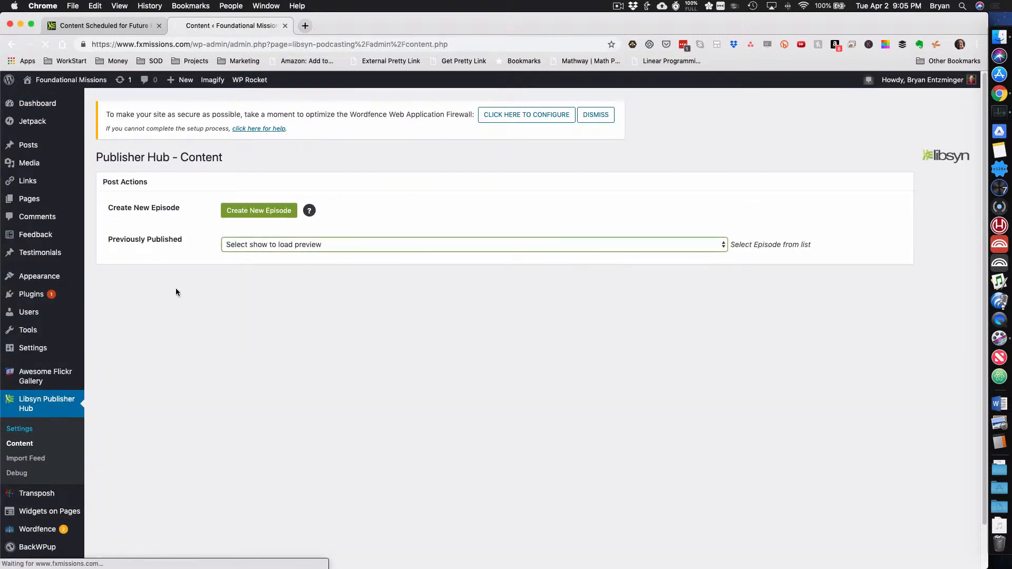
# Load episode LM0161 from the previously published episodes and examine its attributes, release date and thumbnail
pyautogui.click(239, 246)
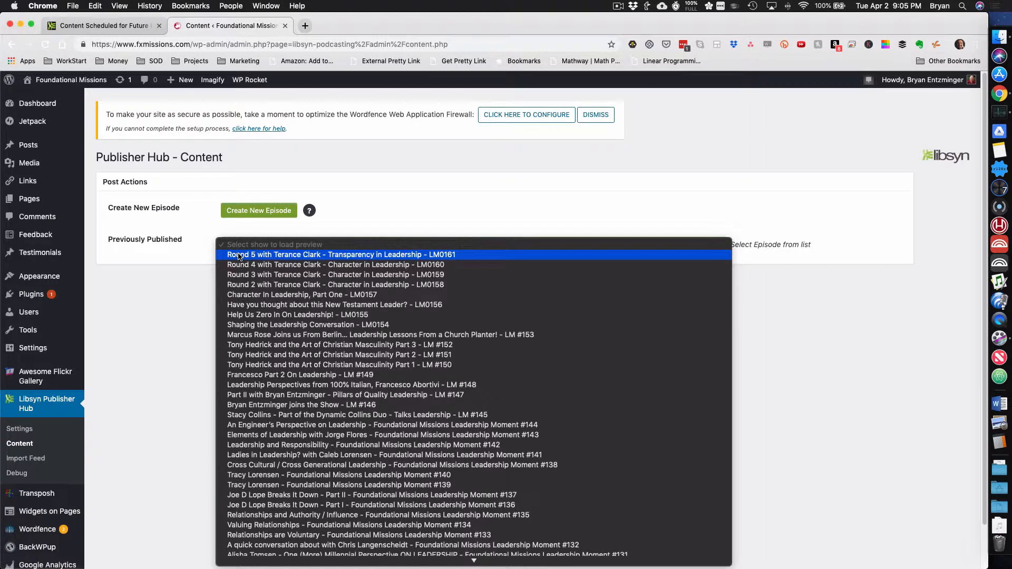
pyautogui.click(239, 255)
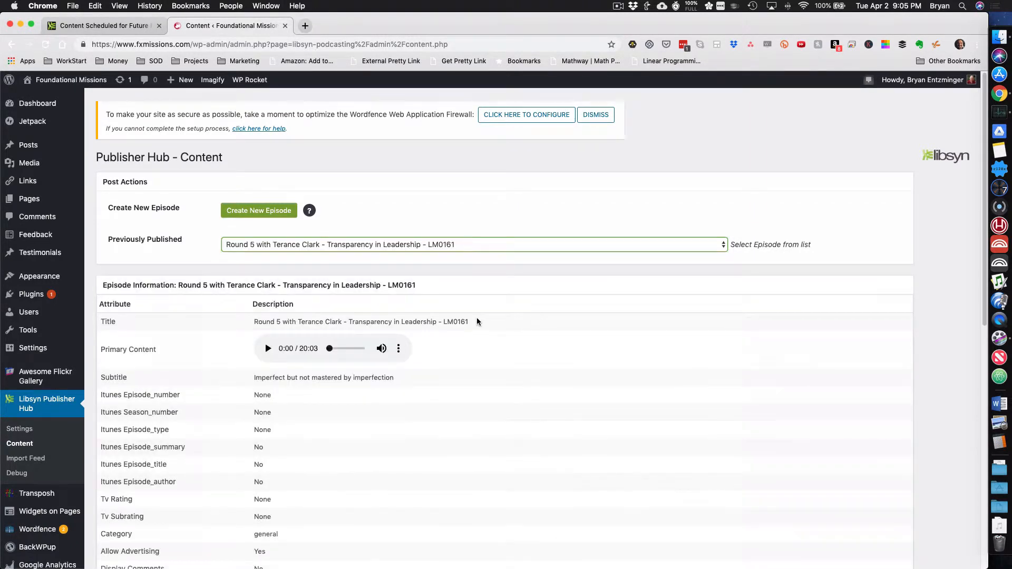
pyautogui.scroll(-2, 477, 321)
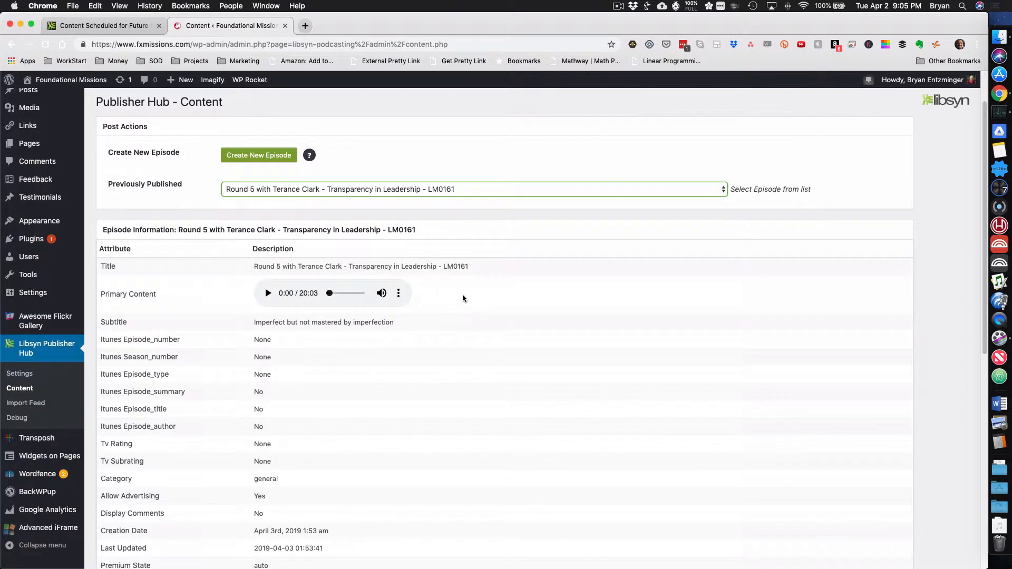
pyautogui.scroll(-1, 569, 298)
pyautogui.scroll(-1, 569, 298)
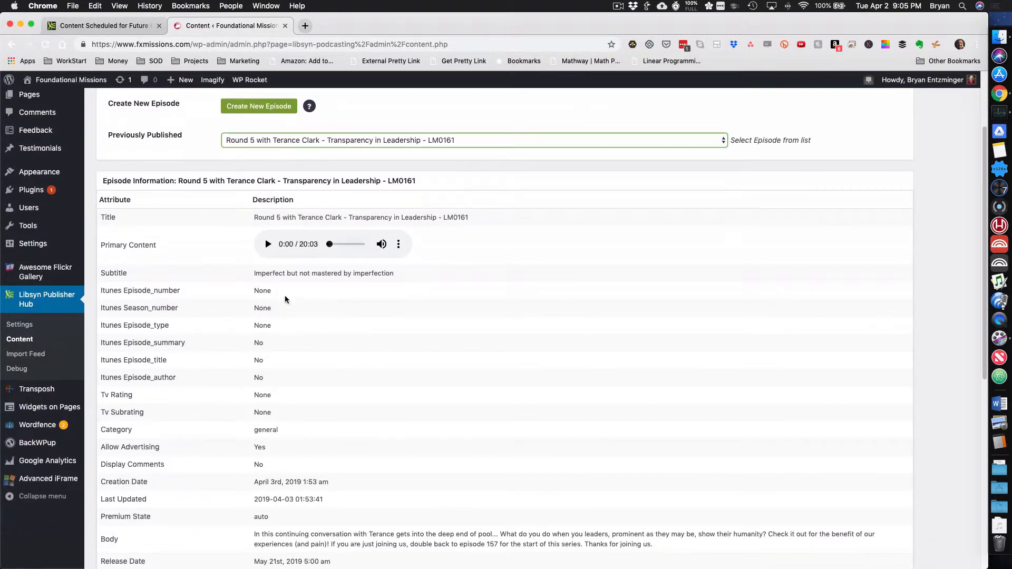
pyautogui.scroll(-1, 285, 398)
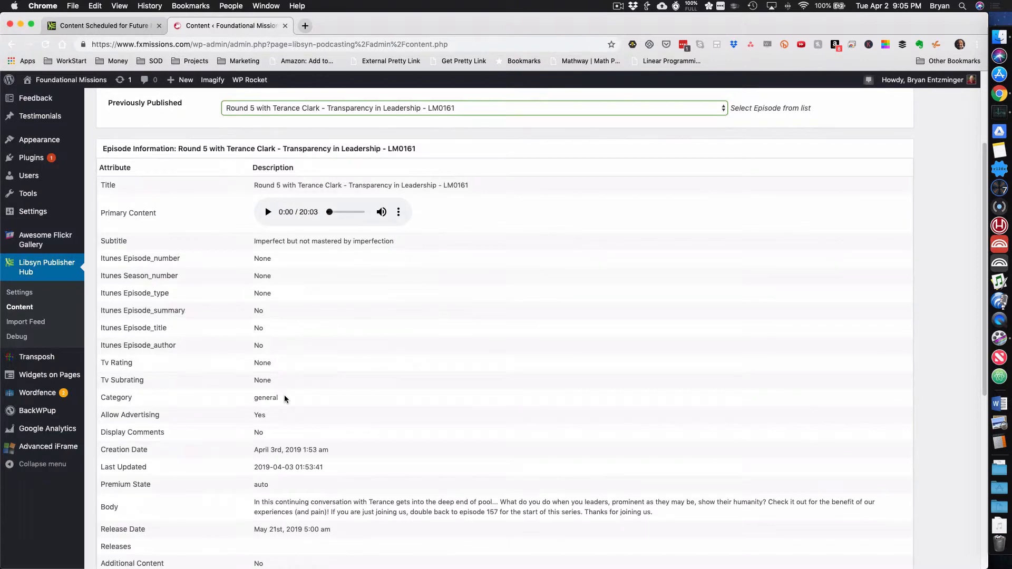
pyautogui.scroll(-10, 283, 395)
pyautogui.scroll(4, 226, 344)
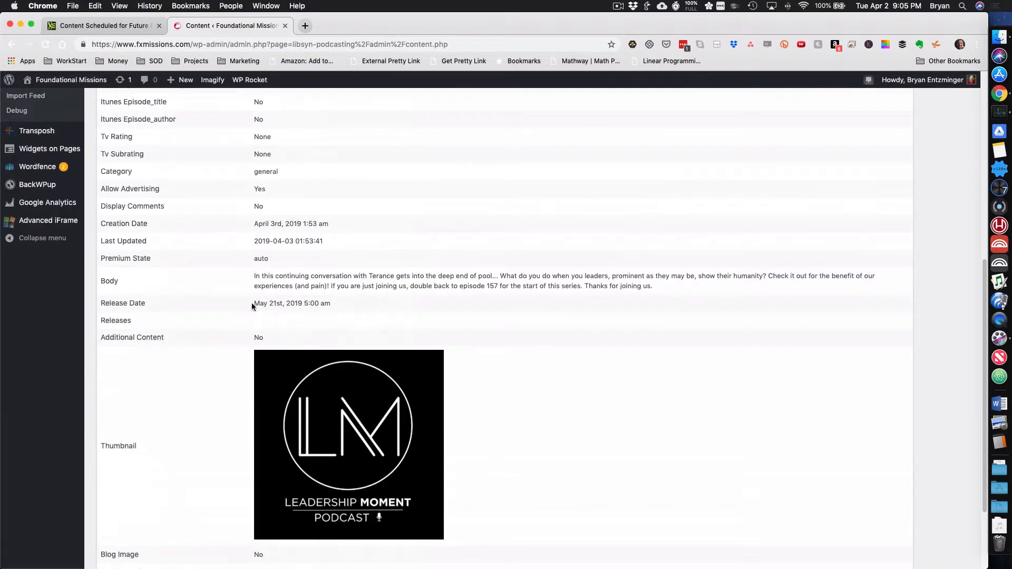
pyautogui.scroll(3, 391, 311)
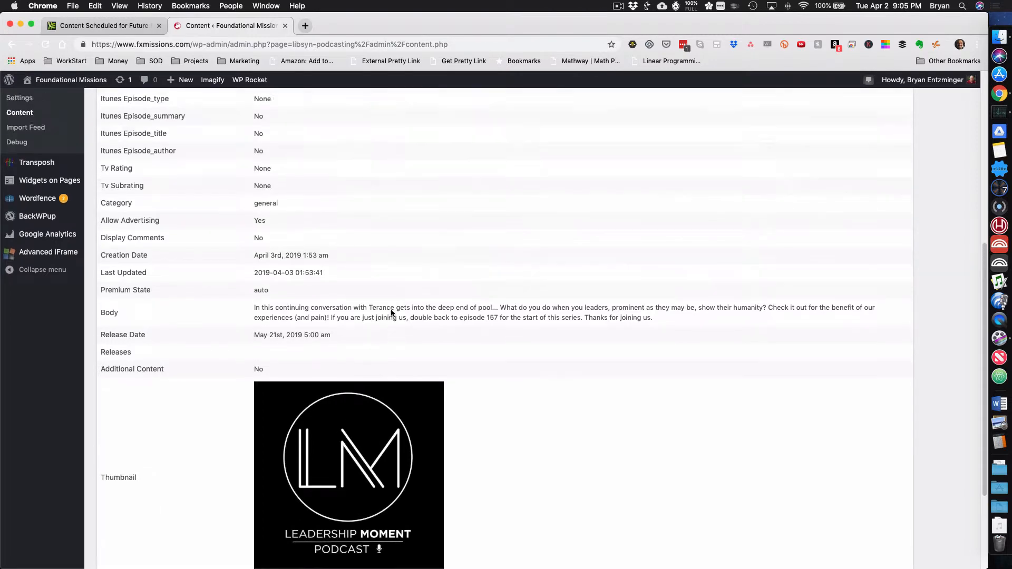
pyautogui.scroll(-5, 391, 313)
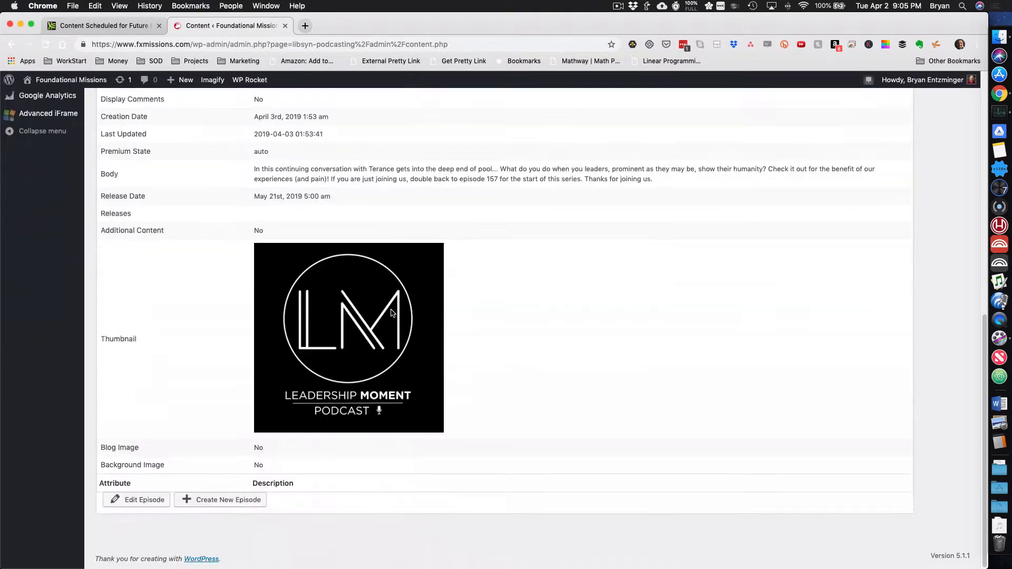
# Open the loaded episode for editing as a new WordPress post and place the cursor in its title
pyautogui.click(154, 501)
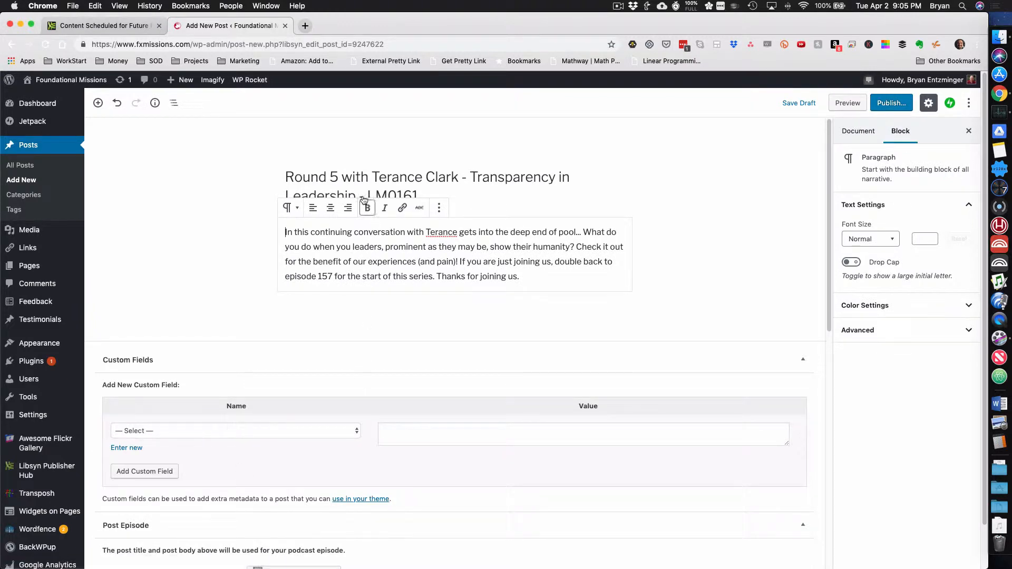
pyautogui.click(363, 162)
pyautogui.click(445, 197)
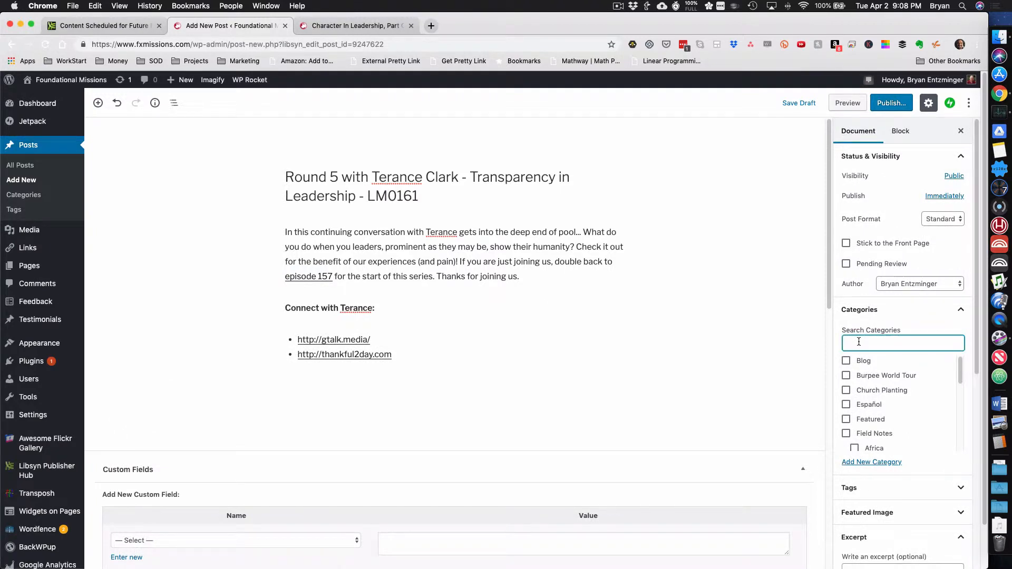
# Filter the post categories by "po" and assign the post to the Podcast category
pyautogui.write('po')
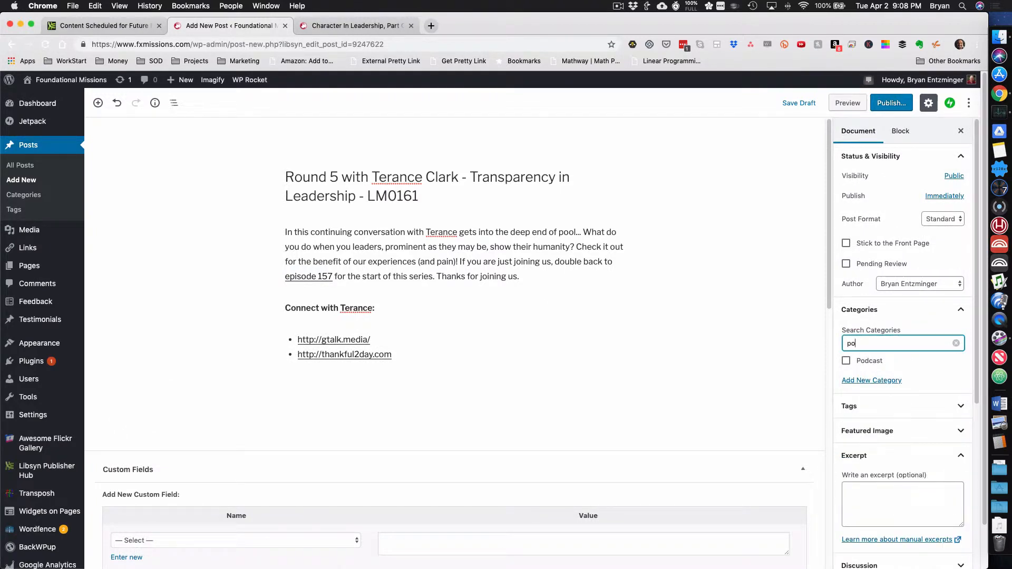
pyautogui.click(846, 361)
pyautogui.scroll(-5, 501, 463)
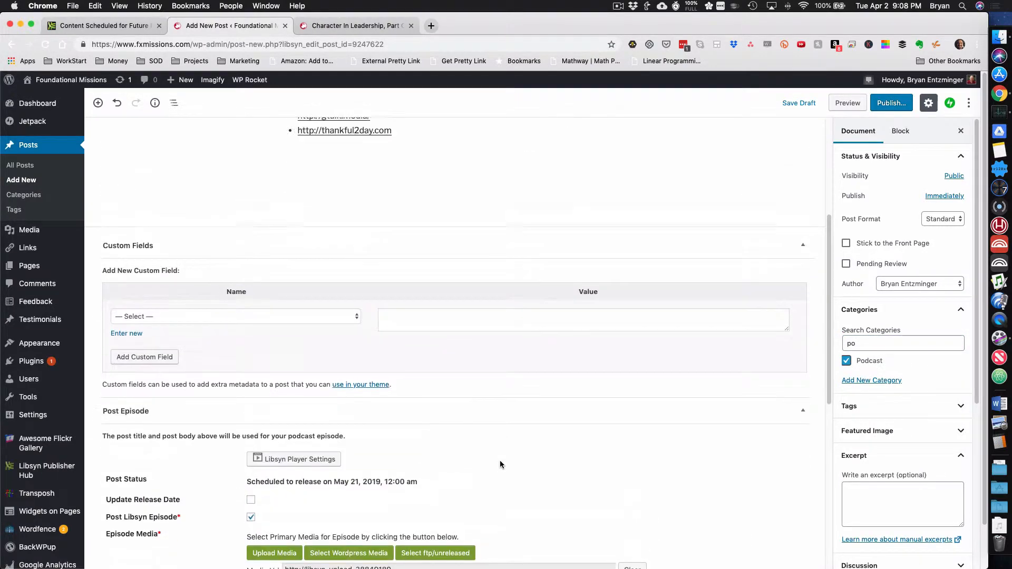
# Examine the post's Libsyn episode settings, including its release status, media, subtitle, category and thumbnail
pyautogui.scroll(5, 500, 460)
pyautogui.scroll(-12, 417, 242)
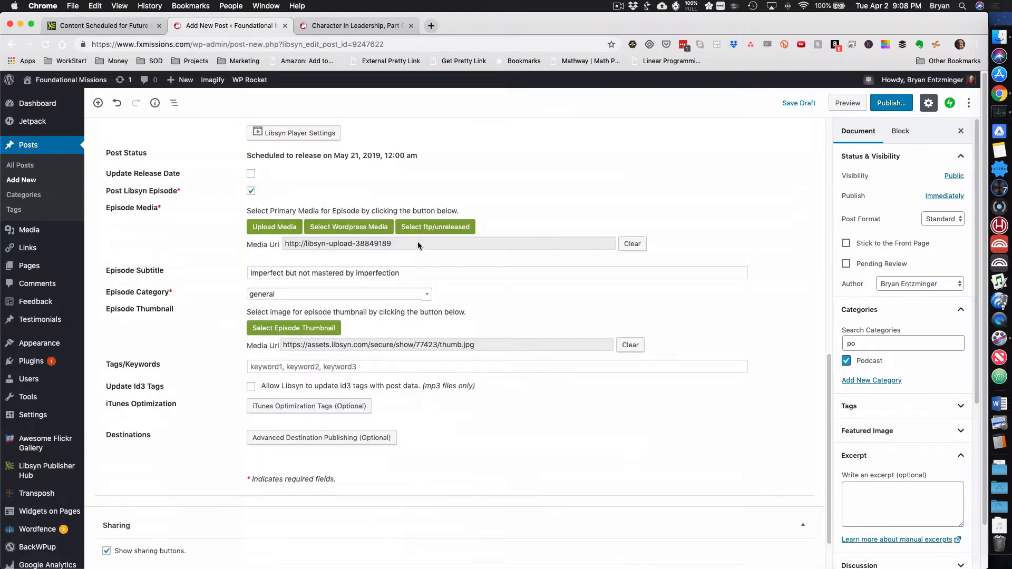
pyautogui.scroll(5, 287, 163)
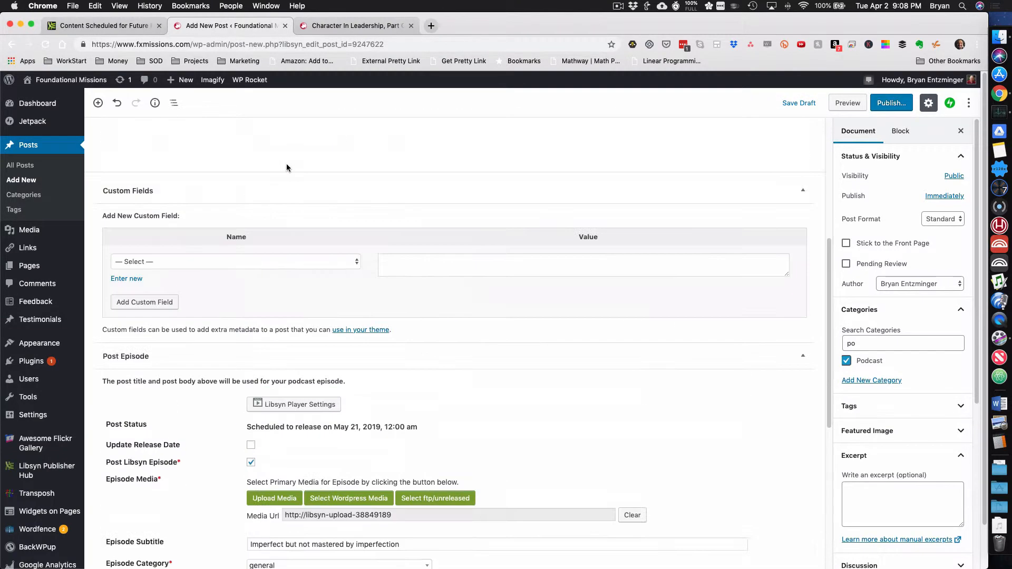
pyautogui.scroll(-2, 286, 163)
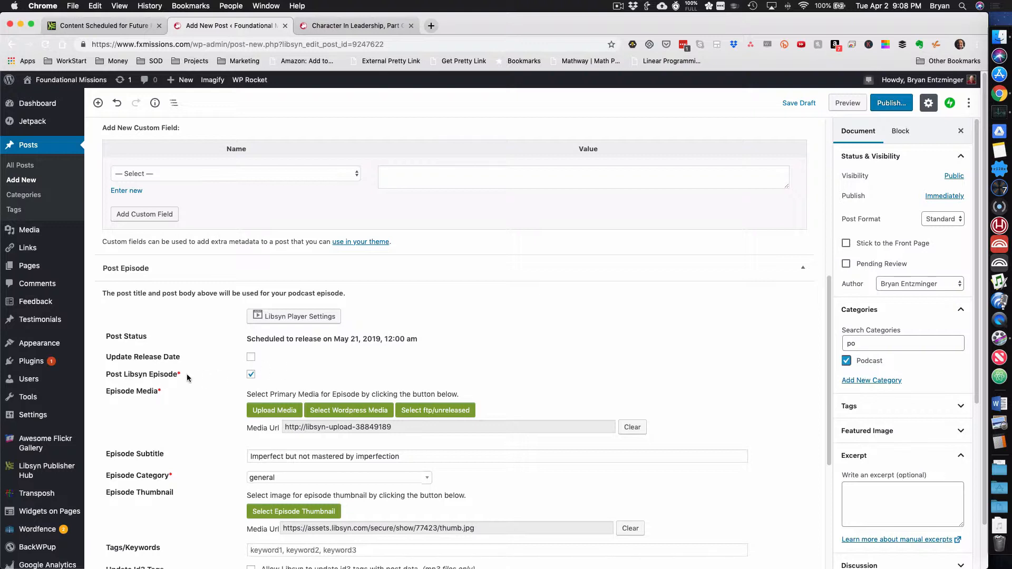
pyautogui.scroll(-3, 363, 373)
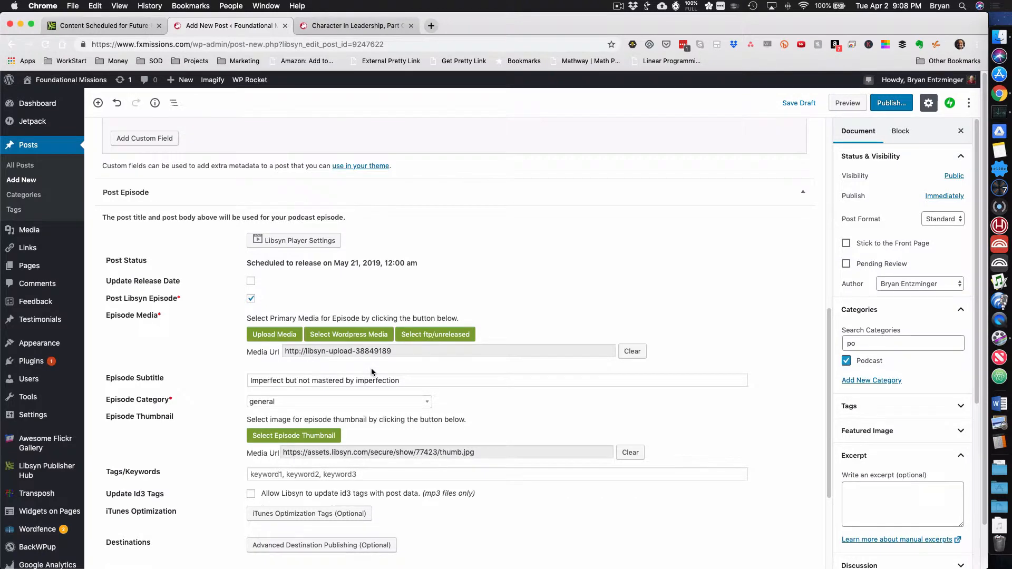
pyautogui.scroll(-6, 371, 368)
# Expand the optional iTunes optimization tags and set the episode number to 161
pyautogui.click(323, 353)
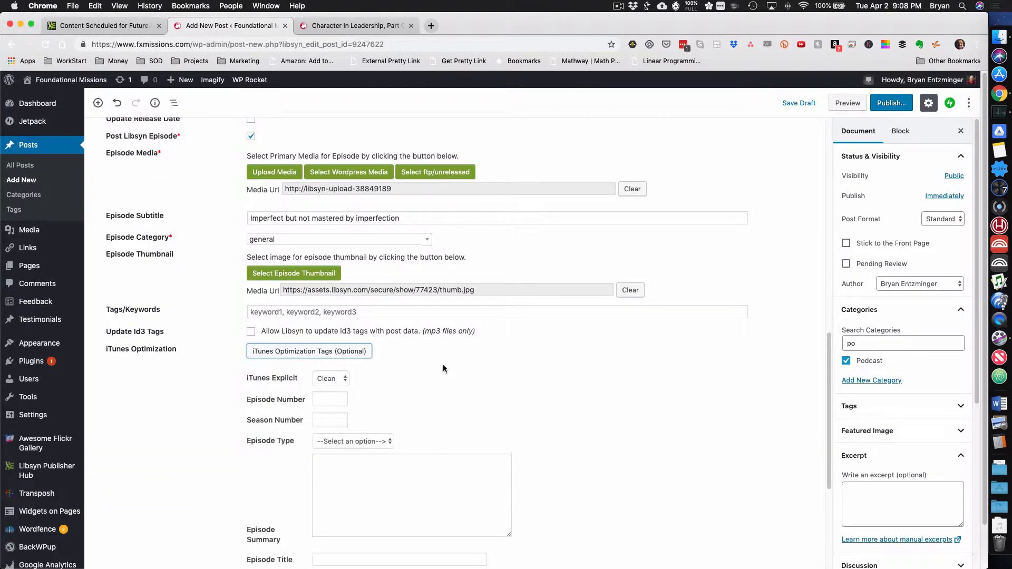
pyautogui.scroll(-2, 437, 363)
pyautogui.press('Tab')
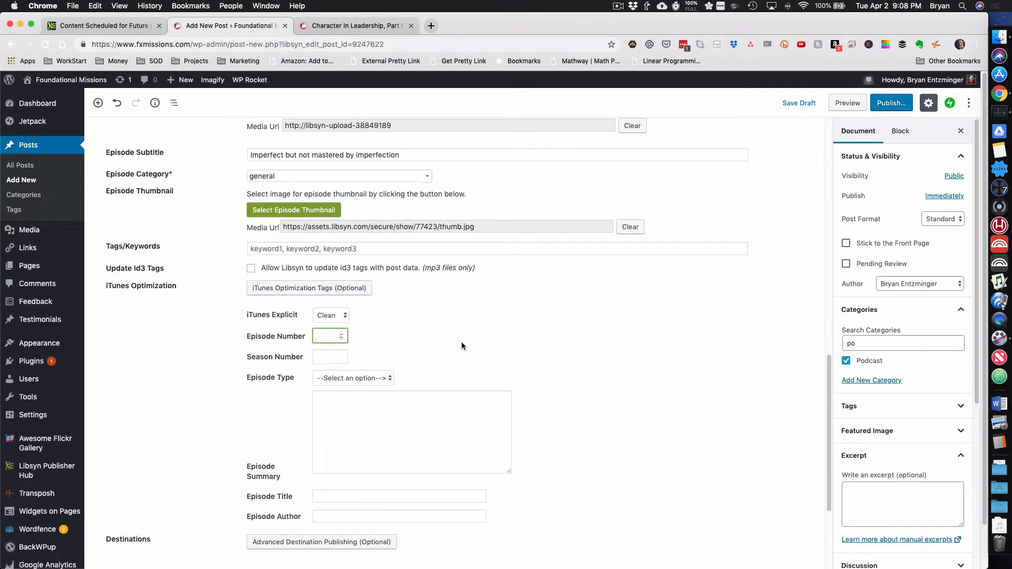
pyautogui.write('157')
pyautogui.press('Tab')
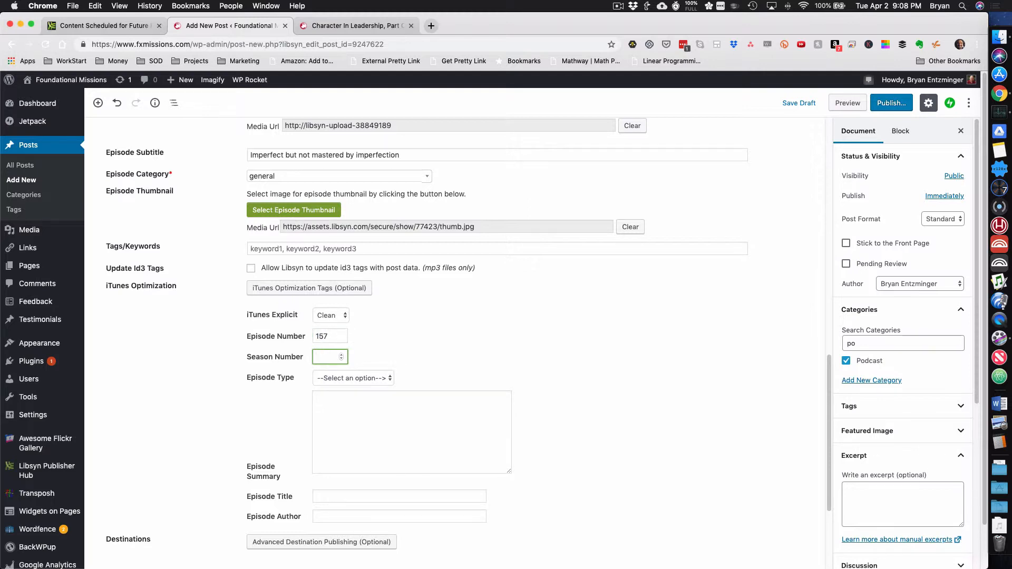
pyautogui.hotkey('shift', 'Tab')
pyautogui.write('161')
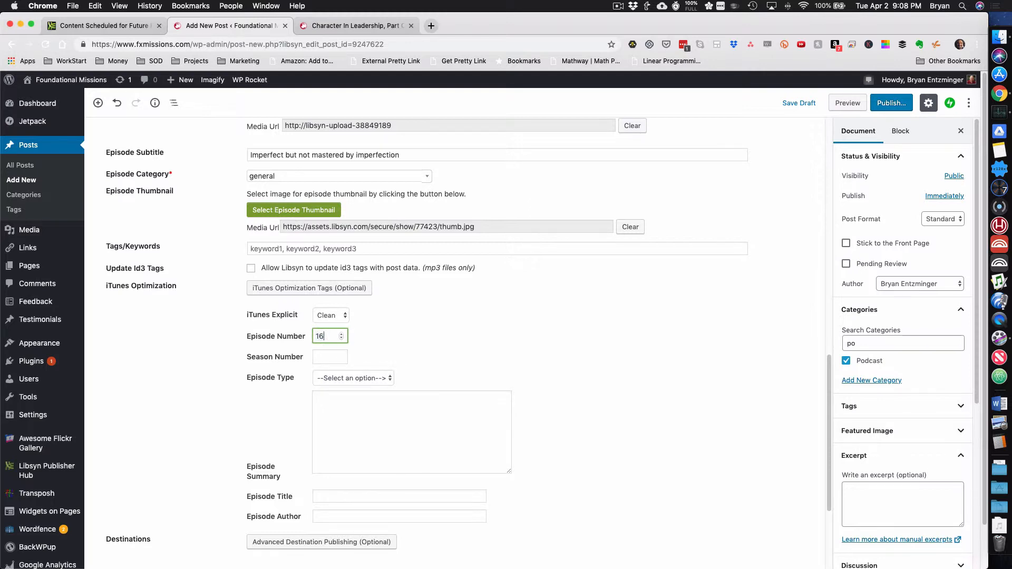
# Set the iTunes season number to 1 and the episode type to Full
pyautogui.press('Tab')
pyautogui.write('1')
pyautogui.press('Tab')
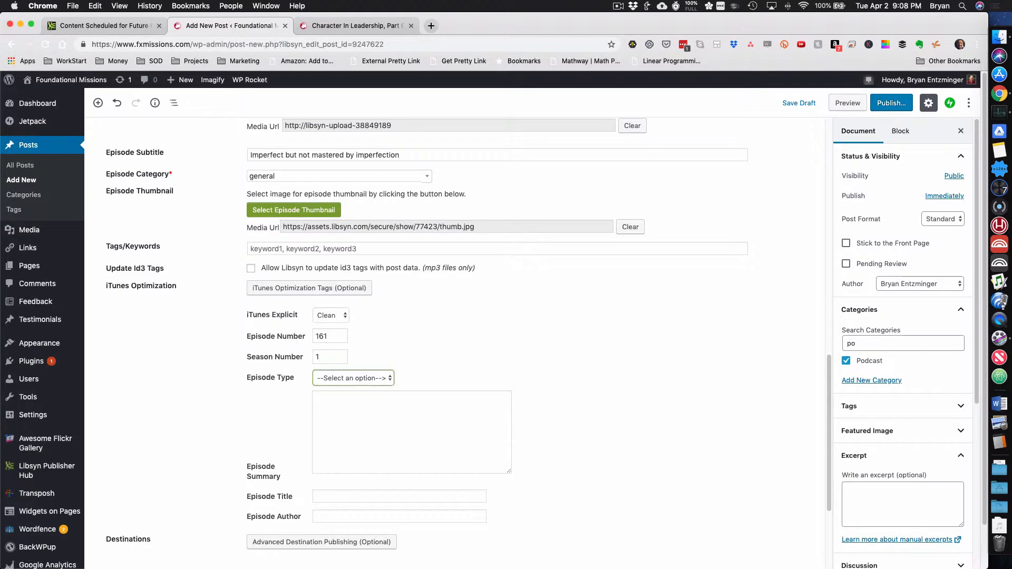
pyautogui.click(317, 374)
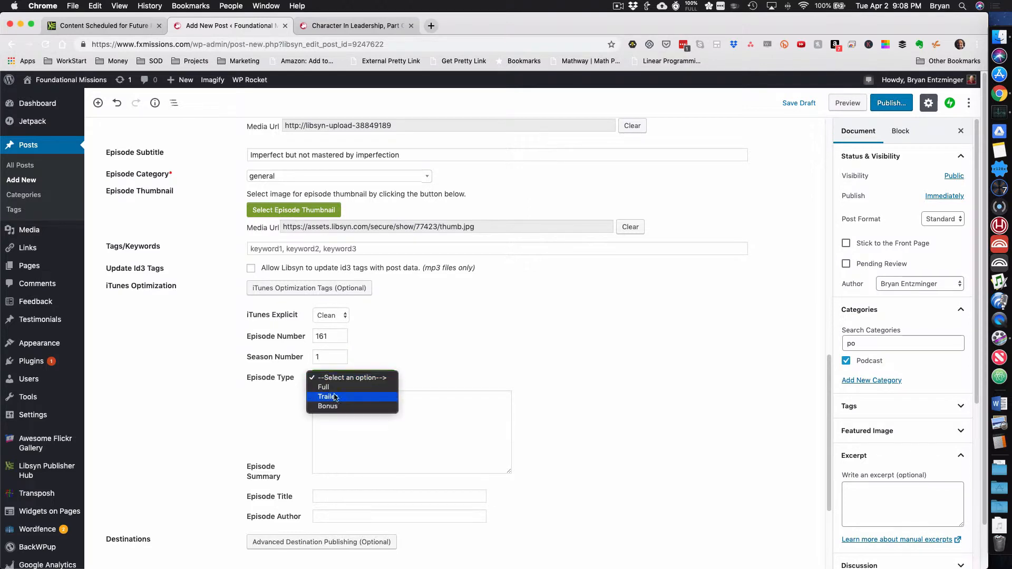
pyautogui.click(334, 388)
# Copy the episode description from the other application into the iTunes episode summary
pyautogui.click(349, 420)
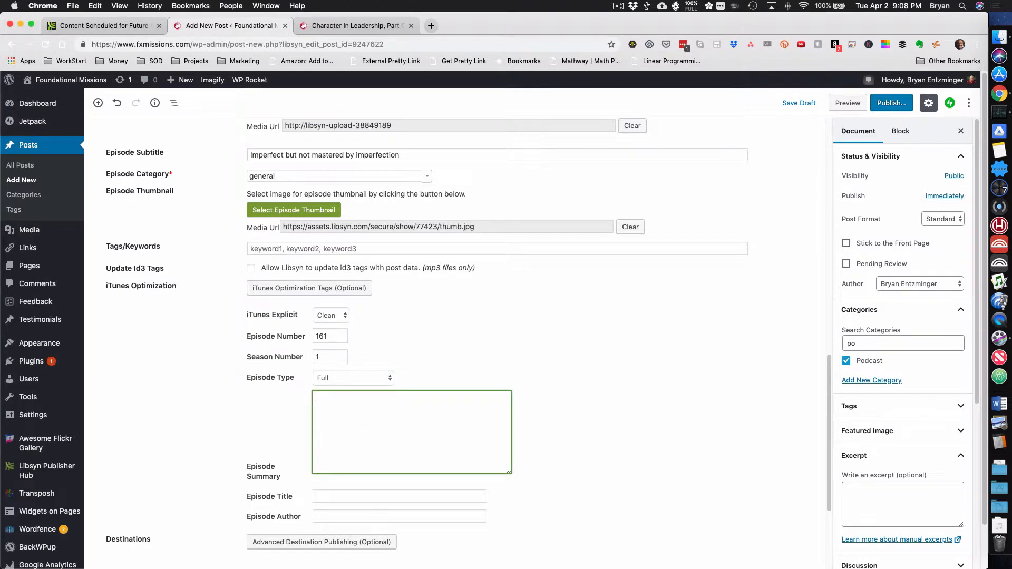
pyautogui.press('super+Tab')
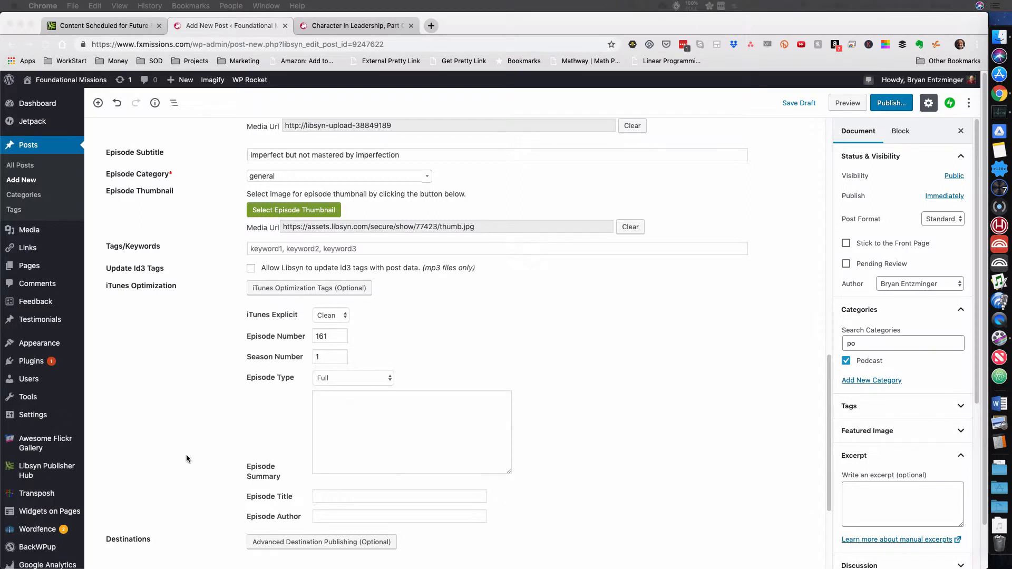
pyautogui.click(389, 455)
pyautogui.write('In this continuing conversation with Terance gets into the deep end of pool... What do you do when you leaders, prominent as they may be, show their humanity?  Check it out for the benefit of our experiences (and pain)!  If you are just joining us, double back to episode 157 for the start of this series.  Thanks for joining us.')
# Paste the "Transparency in Leadership" episode title into the iTunes episode title and enter the author's full name as episode author
pyautogui.scroll(-1, 407, 448)
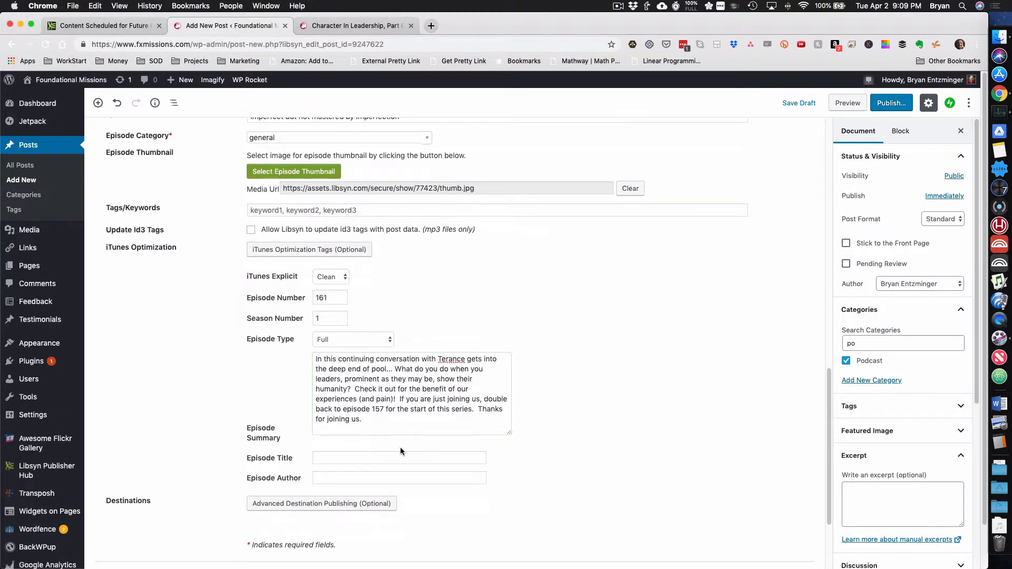
pyautogui.click(397, 456)
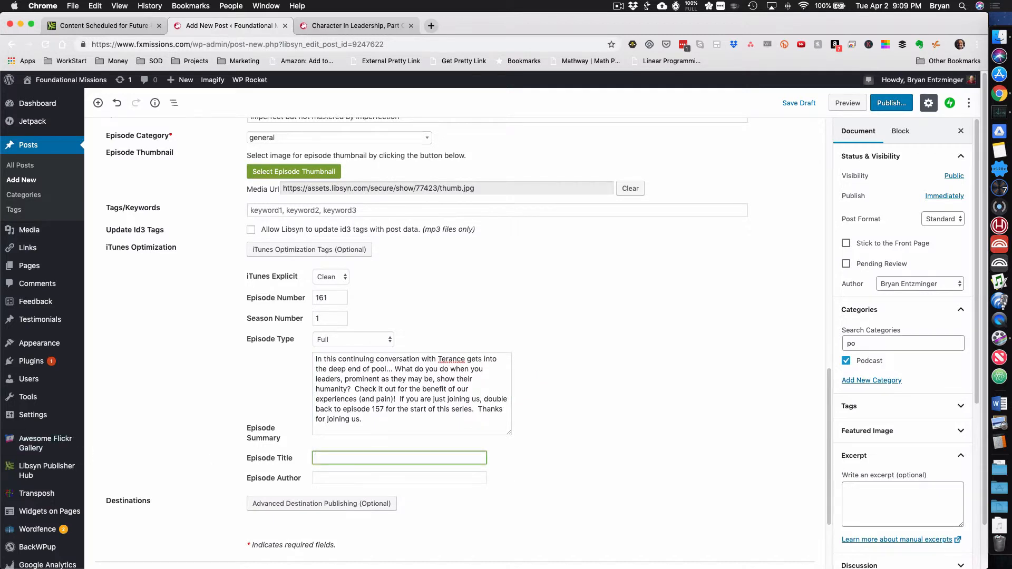
pyautogui.press('super+Tab')
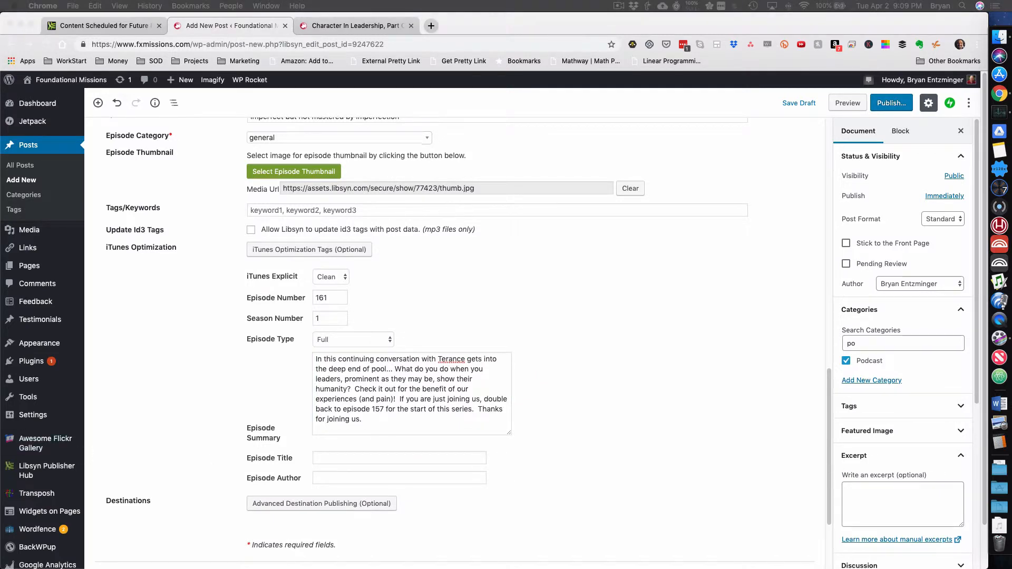
pyautogui.click(389, 458)
pyautogui.press('super+v')
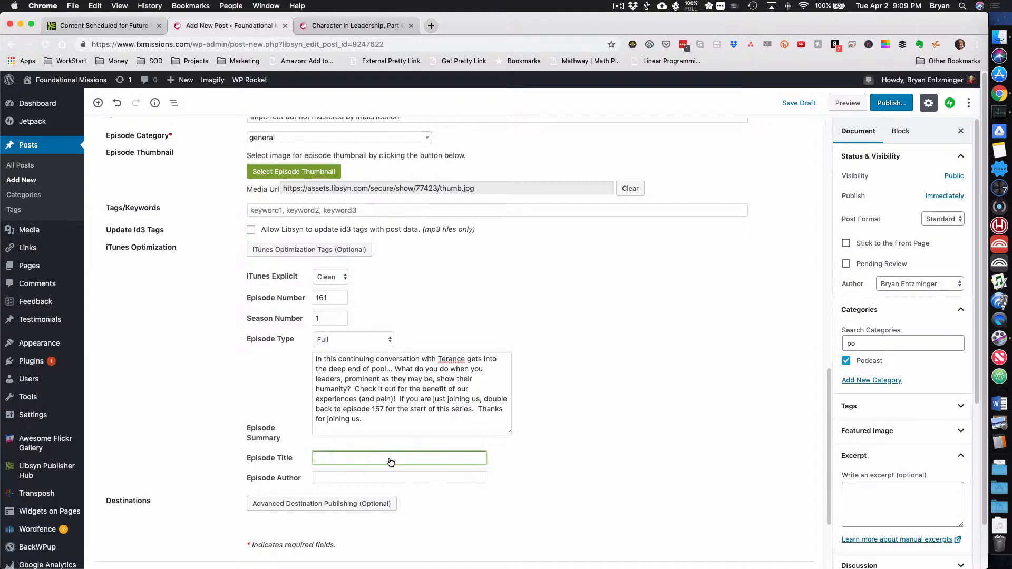
pyautogui.write('dershipq')
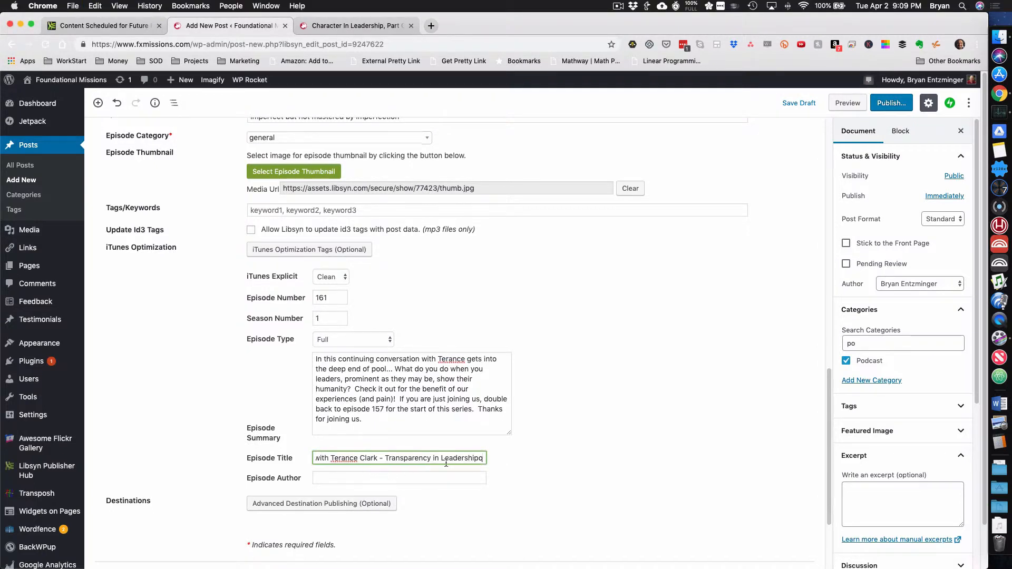
pyautogui.press('Tab')
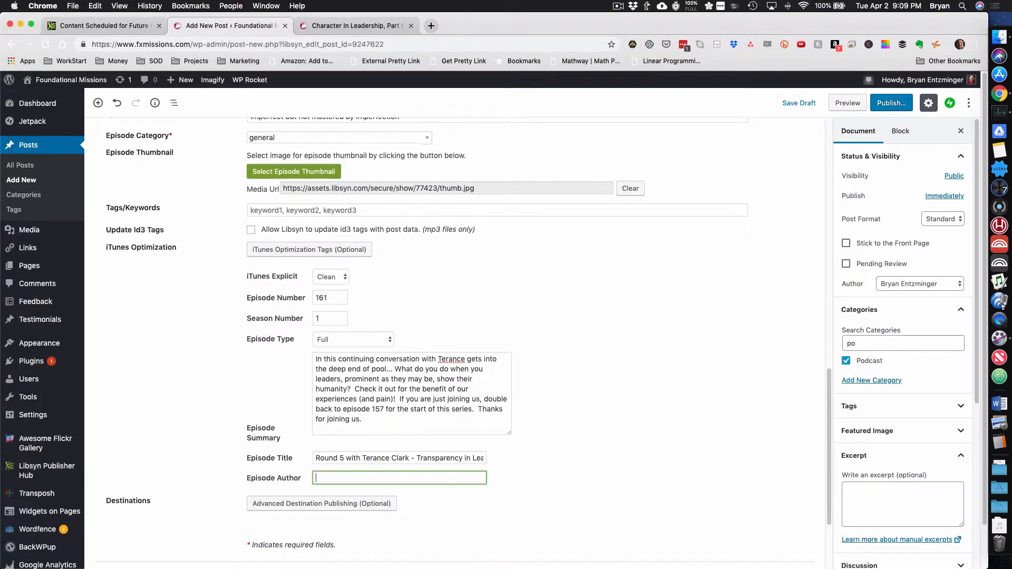
pyautogui.write('Scott McClelland')
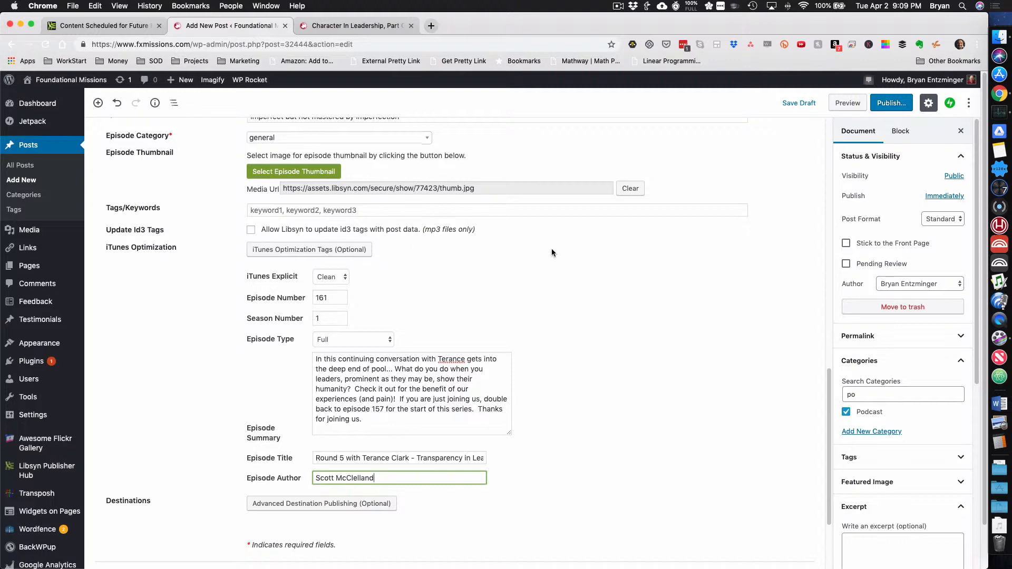
# Set the WordPress post's publish date to May 21, 2019
pyautogui.scroll(5, 557, 262)
pyautogui.scroll(-7, 557, 262)
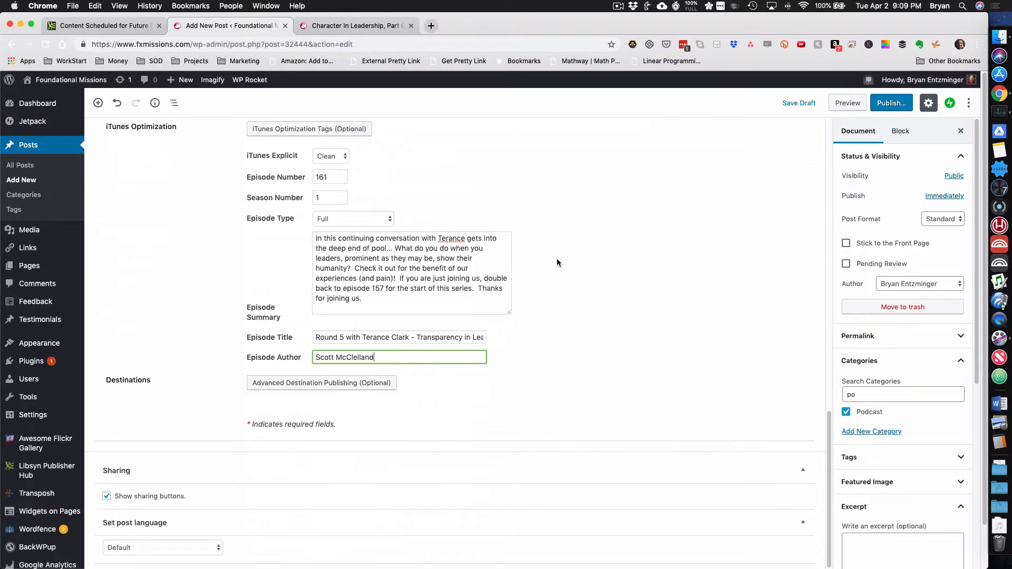
pyautogui.scroll(5, 557, 262)
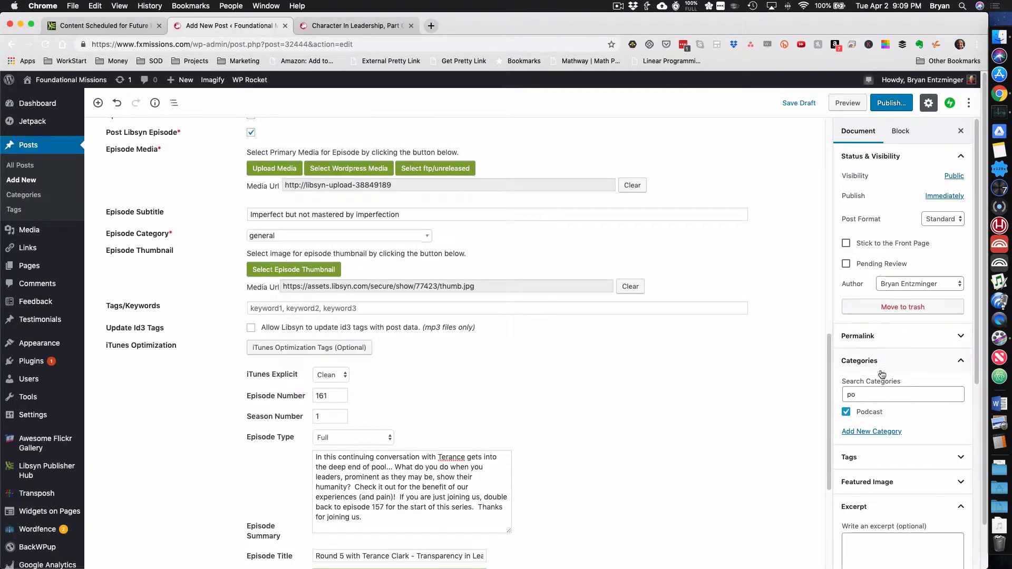
pyautogui.scroll(-3, 885, 380)
pyautogui.scroll(3, 886, 380)
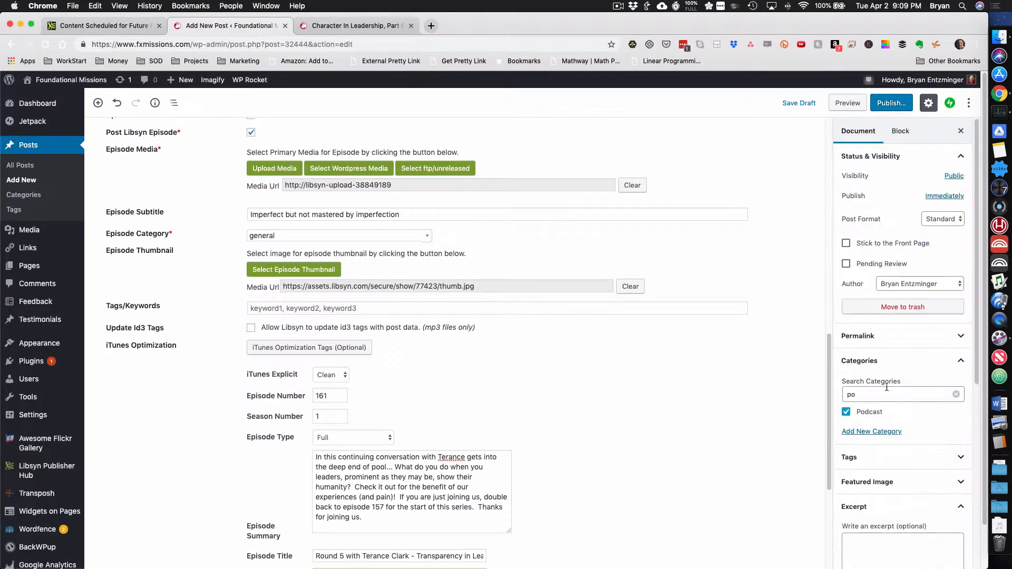
pyautogui.click(933, 197)
pyautogui.click(861, 223)
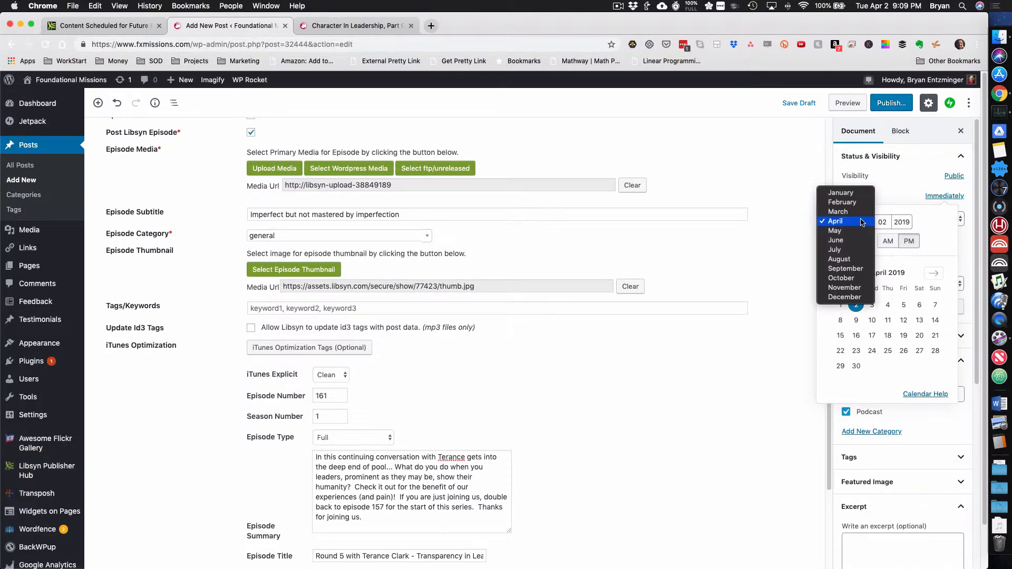
pyautogui.click(856, 232)
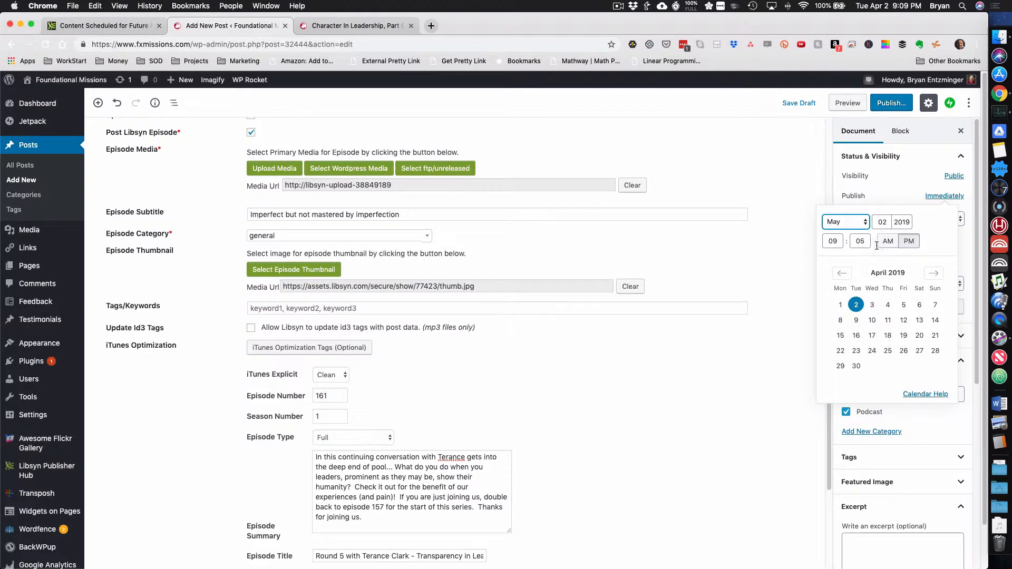
pyautogui.click(933, 274)
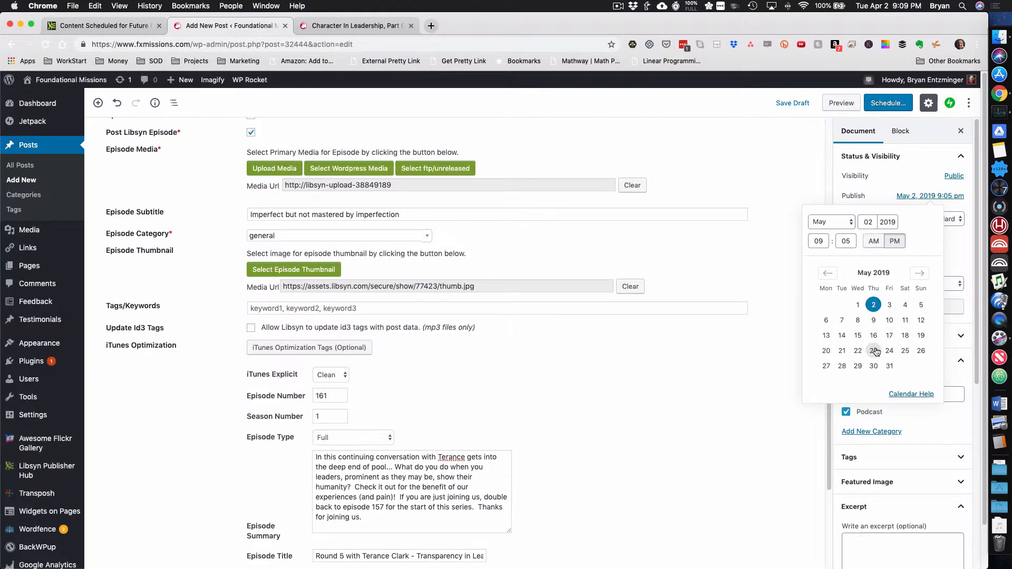
pyautogui.click(843, 353)
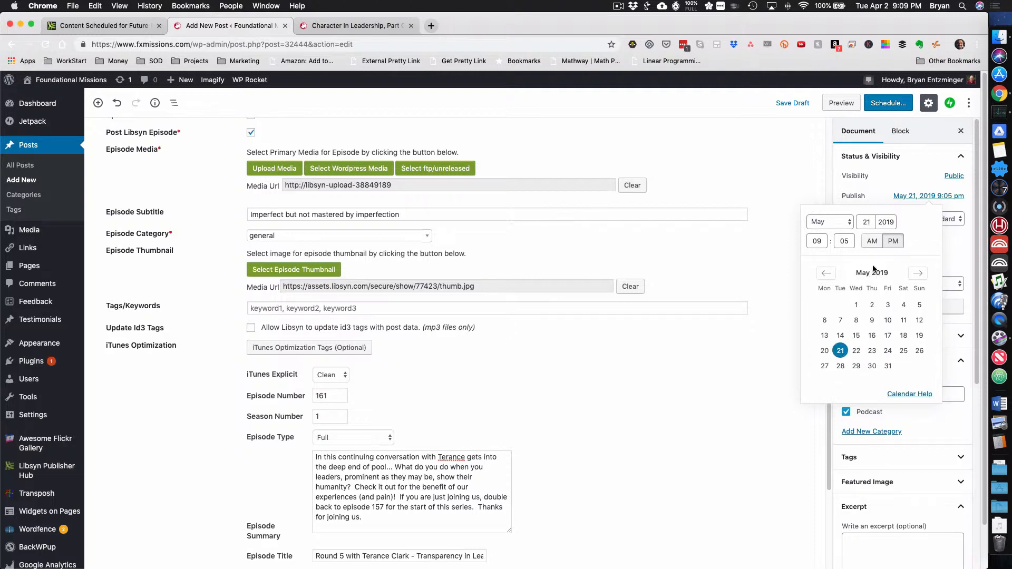
# Set the post's publish time to 1:00 PM and close the date picker
pyautogui.doubleClick(819, 242)
pyautogui.write('1')
pyautogui.press('Tab')
pyautogui.write('00')
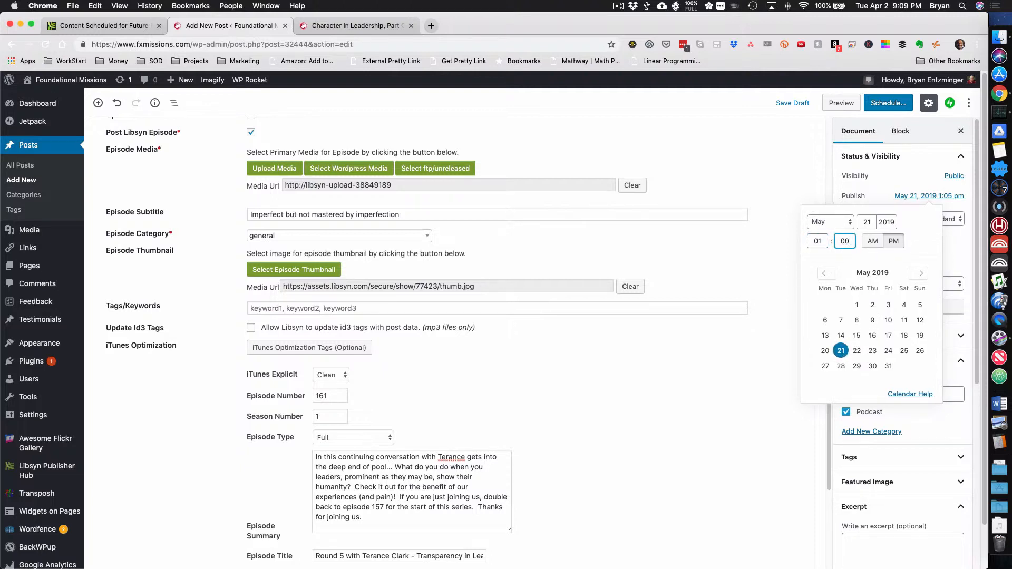
pyautogui.click(948, 245)
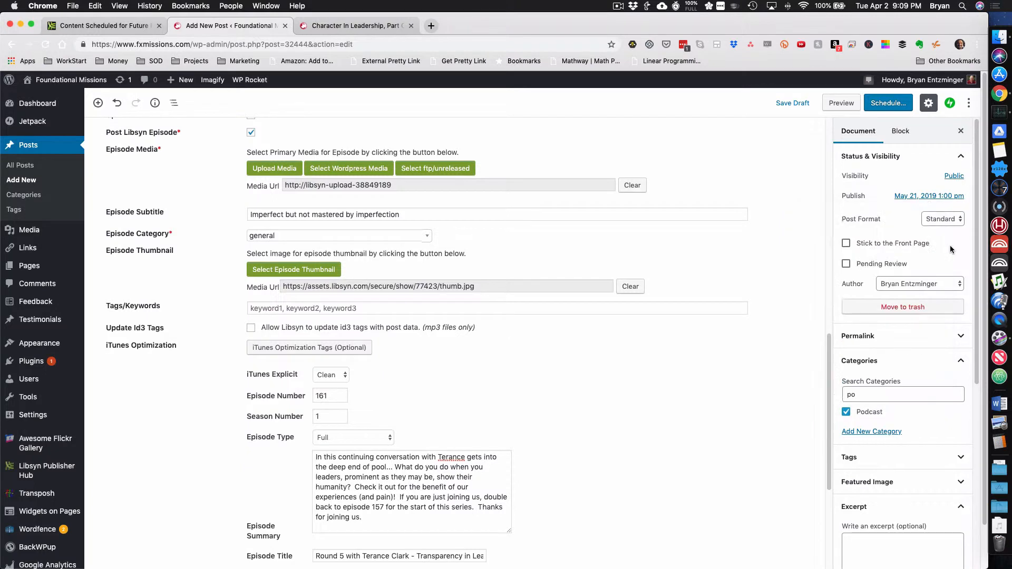
# Preview the post with its embedded player, return to the editor and schedule the post for publication
pyautogui.click(847, 105)
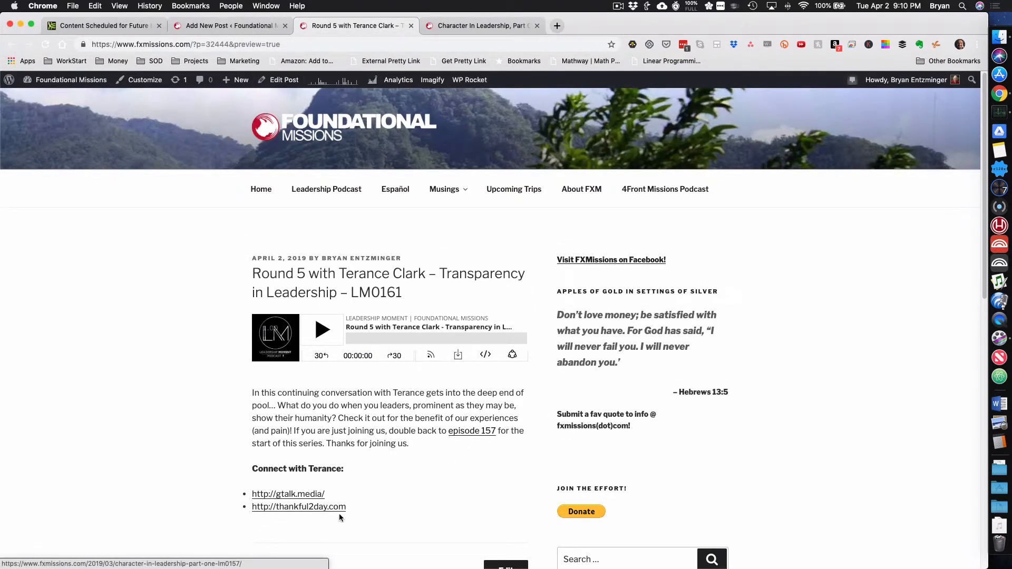
pyautogui.click(230, 27)
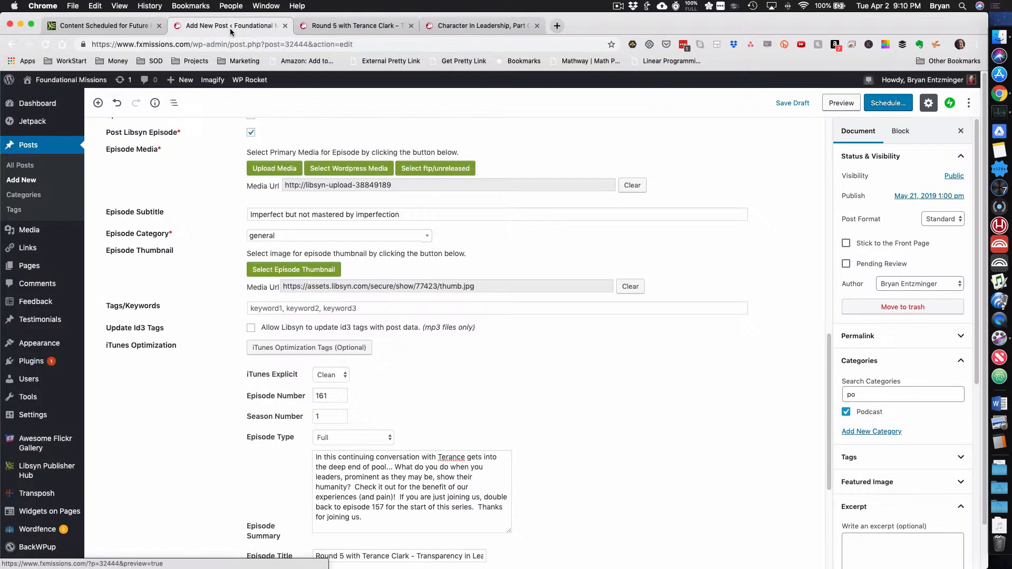
pyautogui.click(888, 104)
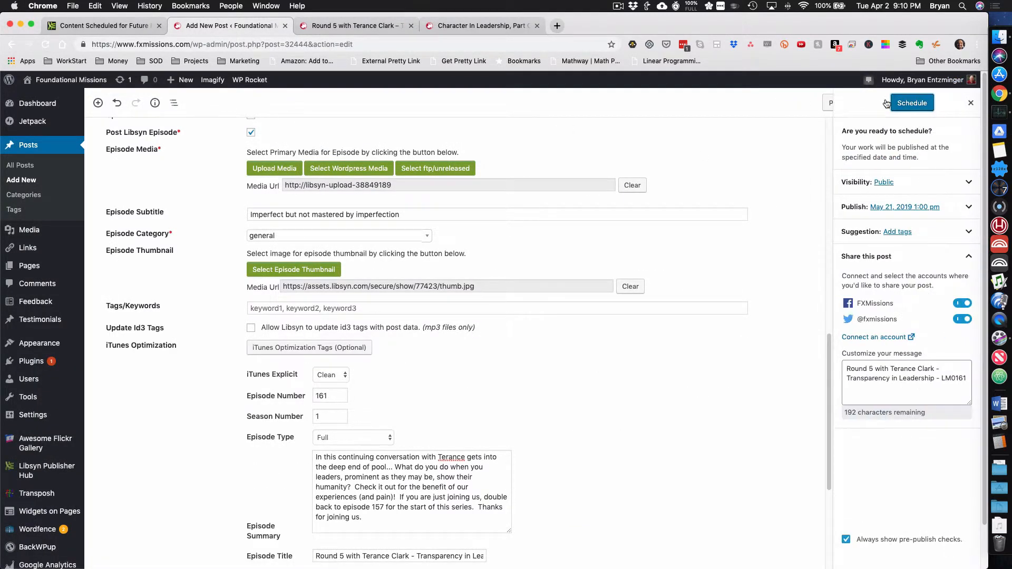
pyautogui.click(913, 105)
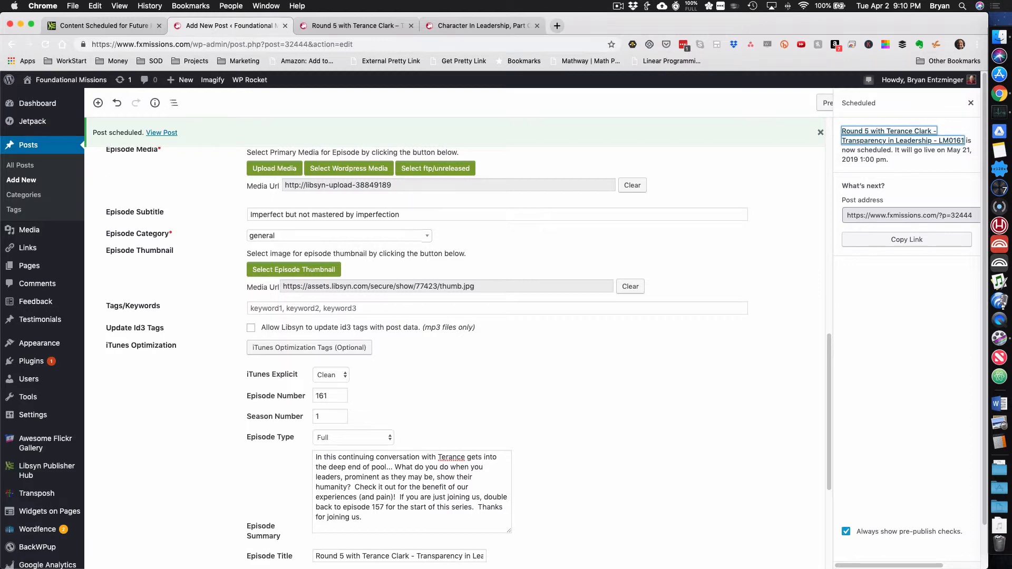
# Switch to Libsyn's scheduled content, examine episode LM0161's links and embed code, including its permalink URL, and close the details
pyautogui.click(100, 25)
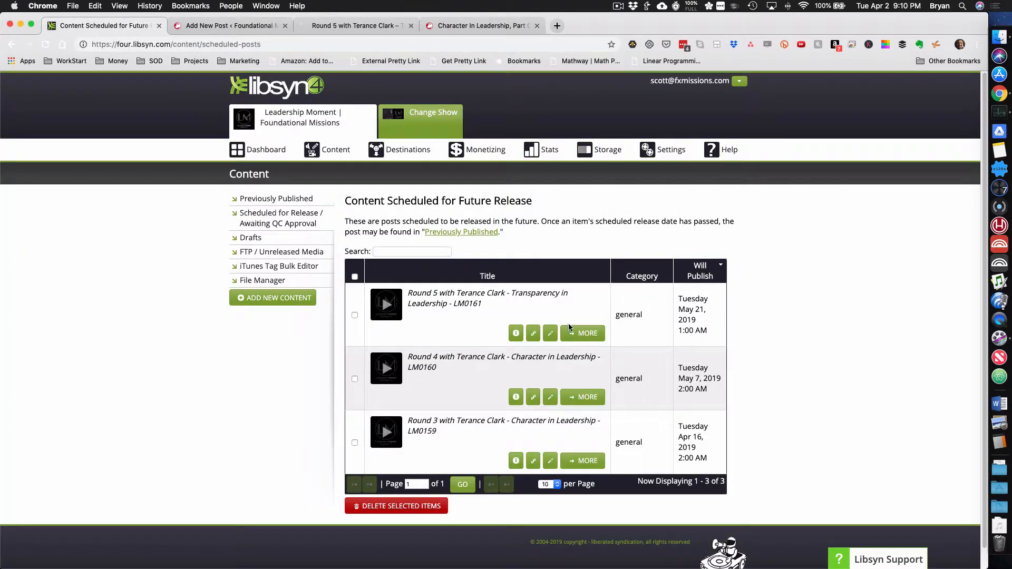
pyautogui.click(533, 333)
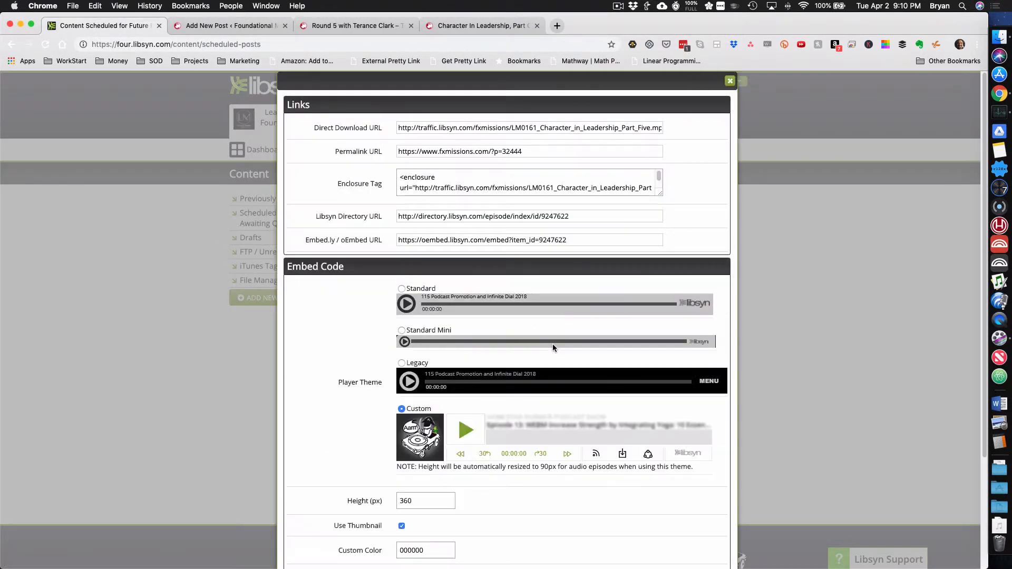
pyautogui.moveTo(535, 153); pyautogui.dragTo(397, 148)
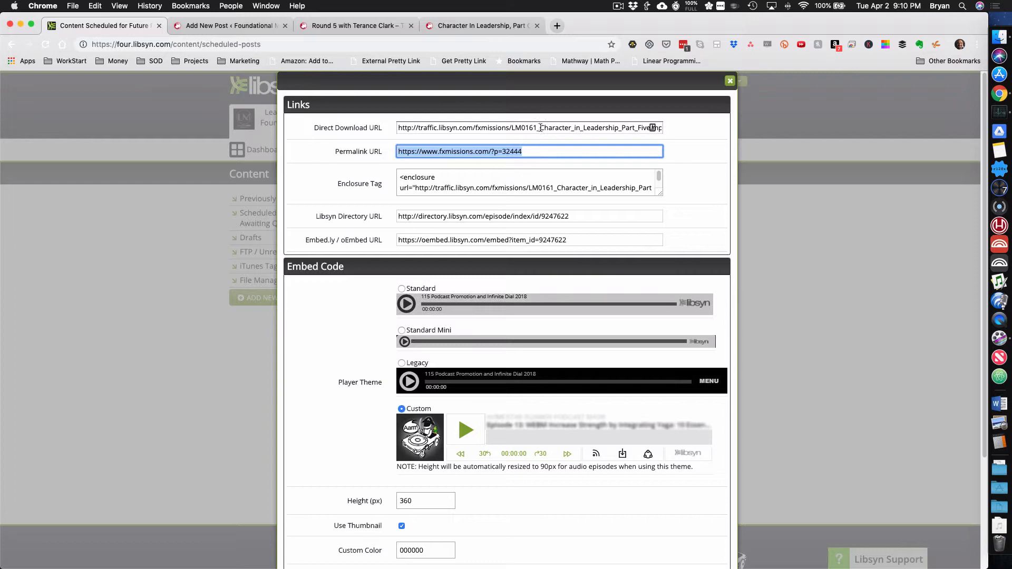
pyautogui.scroll(-3, 570, 213)
pyautogui.scroll(-3, 571, 213)
pyautogui.scroll(6, 571, 213)
pyautogui.click(730, 81)
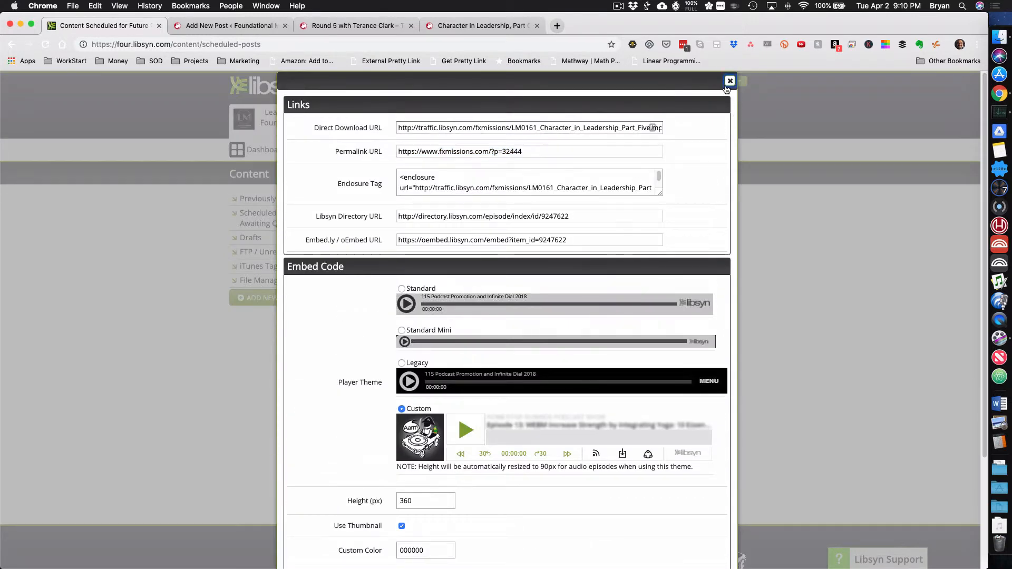